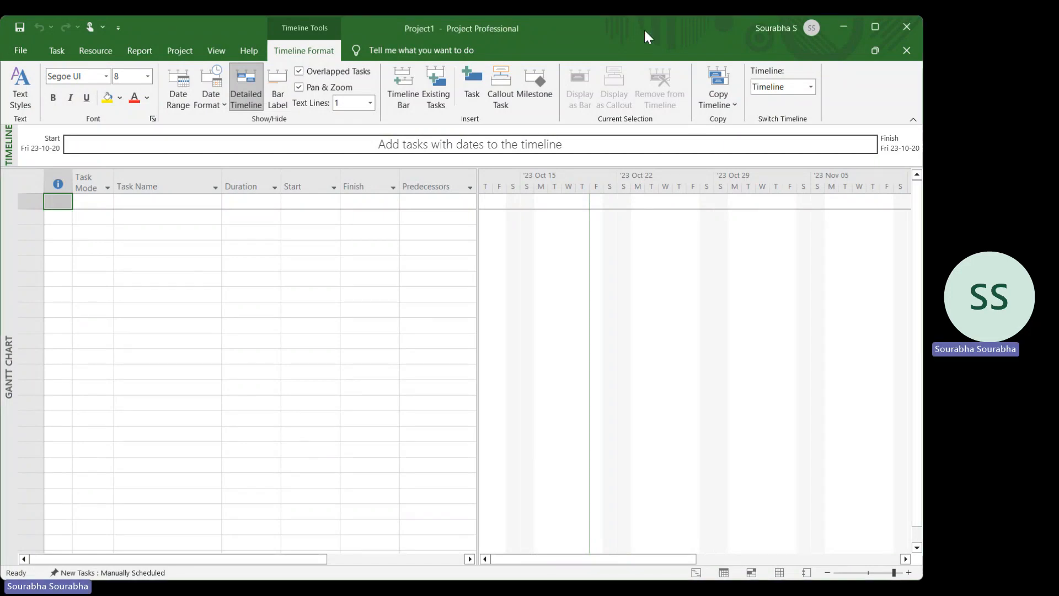
Maximize the blank project's window
left_click(875, 27)
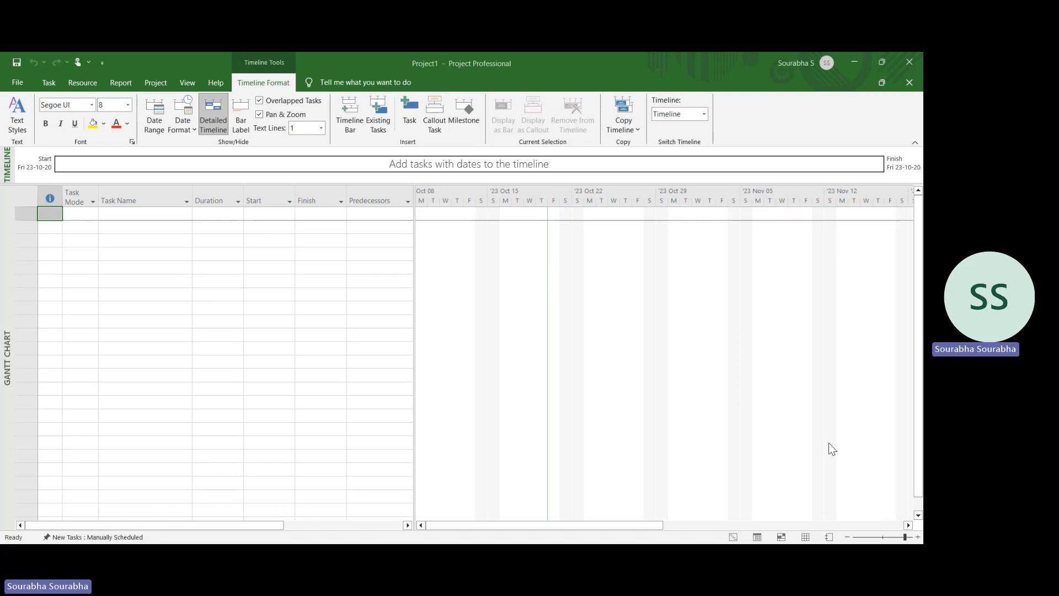
left_click_drag(268, 415, 381, 321)
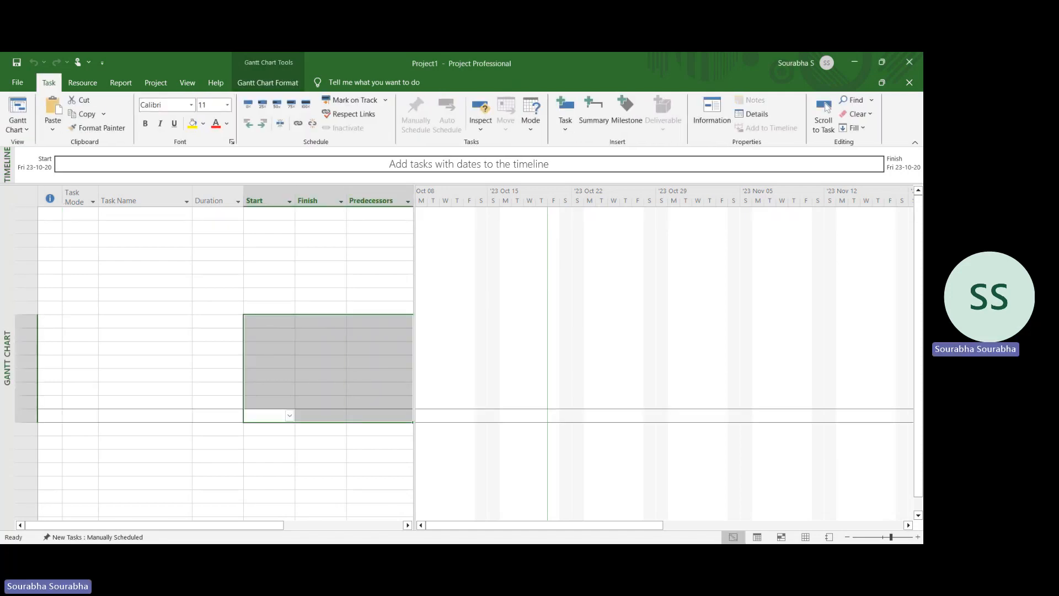
left_click(266, 252)
left_click(297, 338)
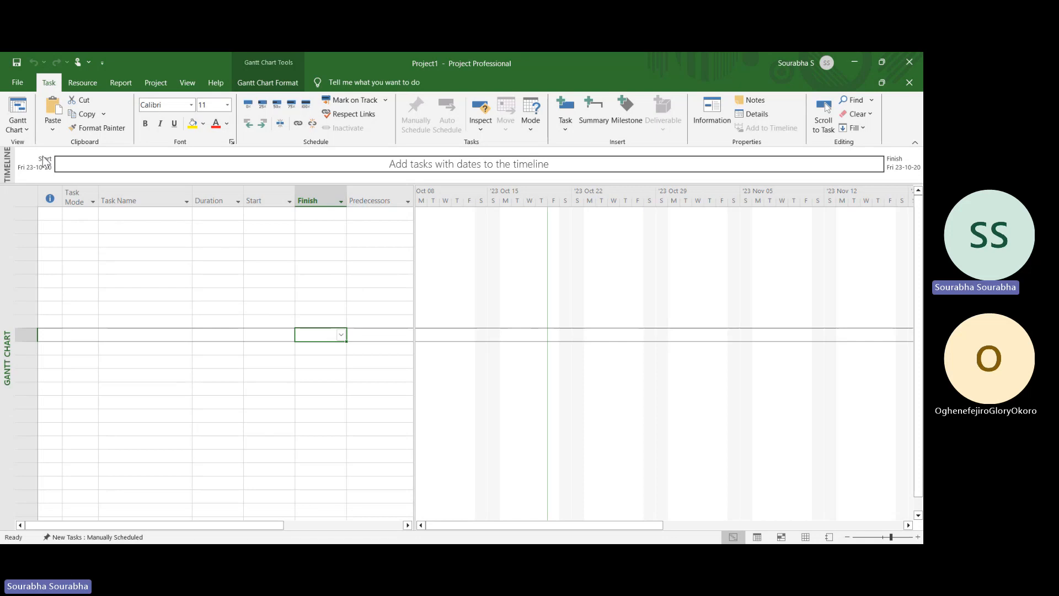
Look through the available command groups for tasks, resources, reports, project settings, views, help and Gantt chart formatting
left_click(19, 83)
left_click(17, 88)
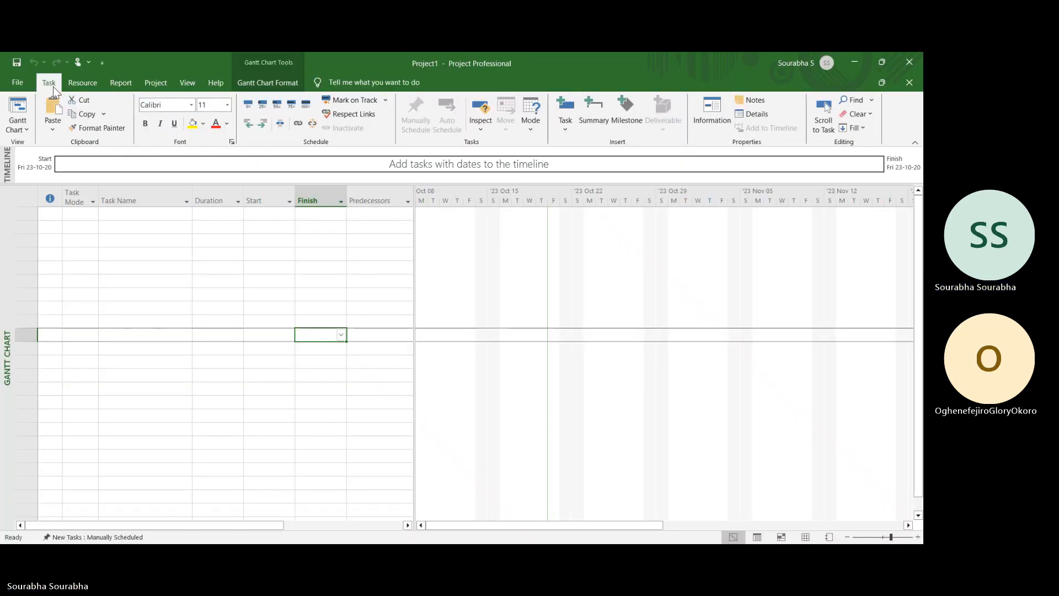
left_click(91, 87)
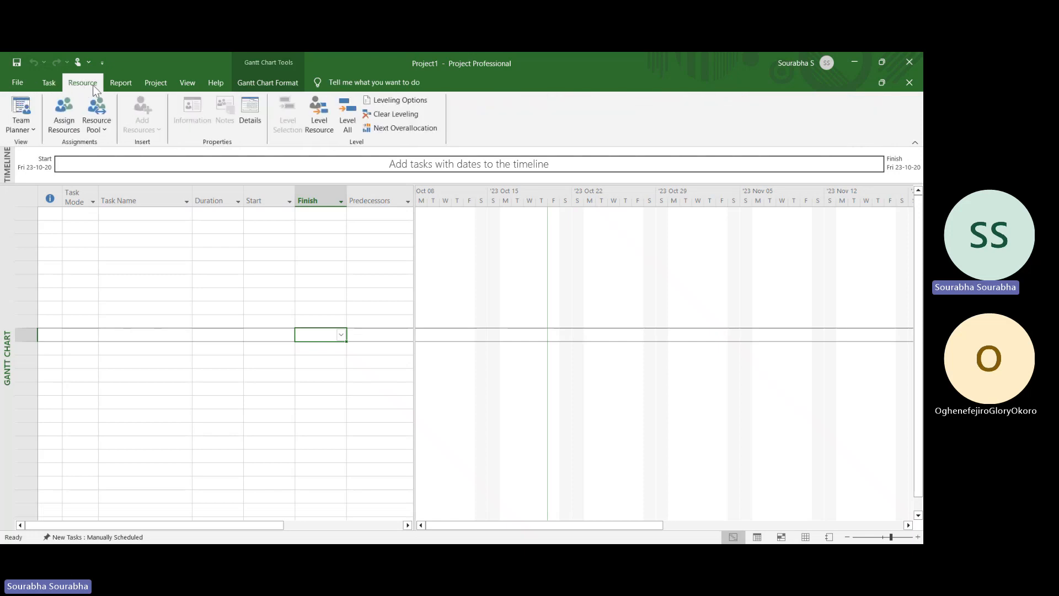
left_click(120, 84)
left_click(156, 84)
left_click(190, 84)
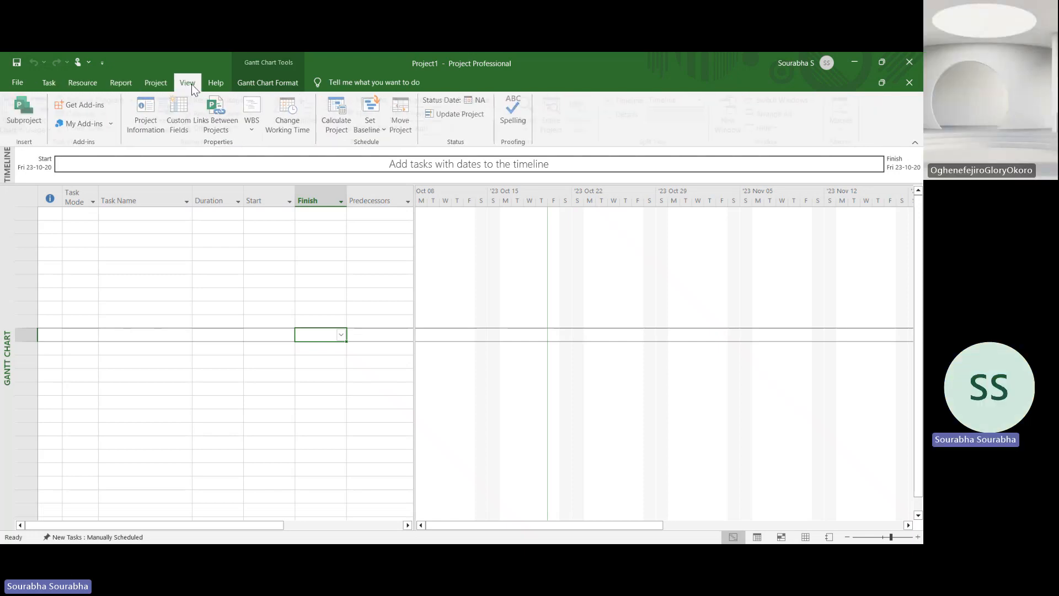
left_click(217, 81)
left_click(276, 87)
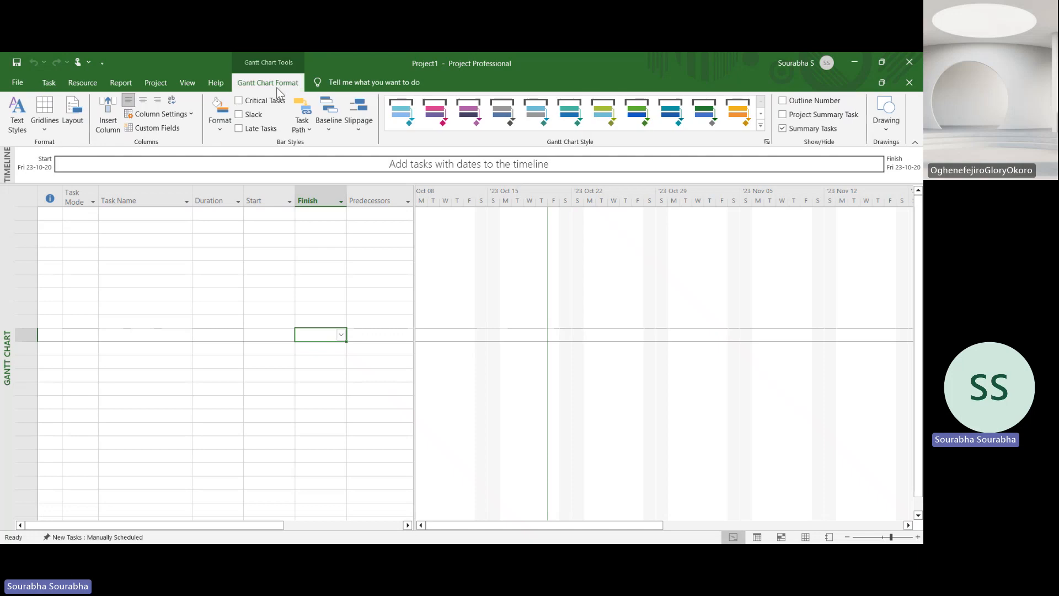
left_click(360, 83)
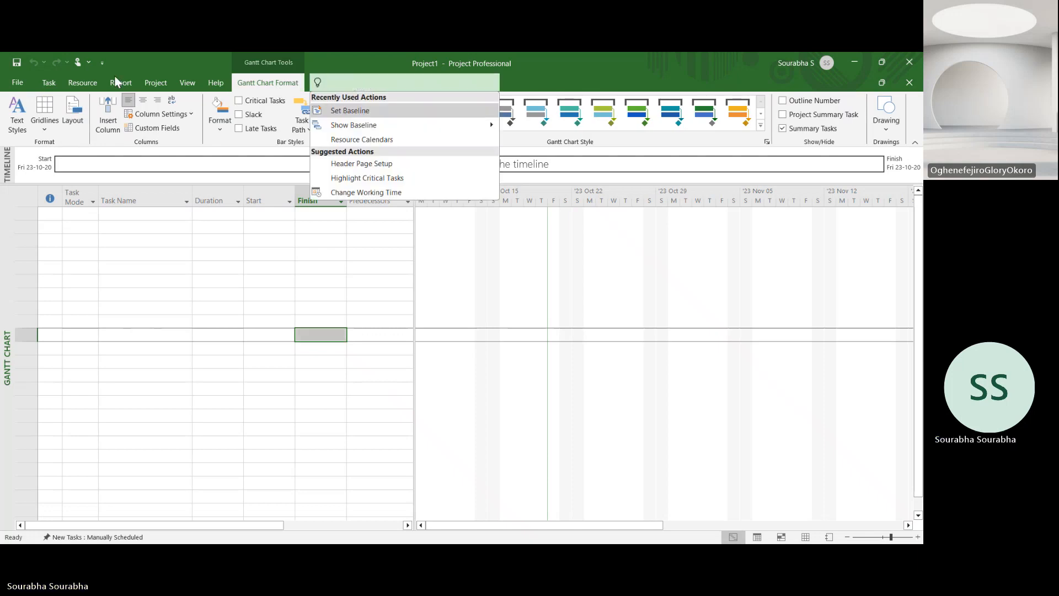
left_click(49, 83)
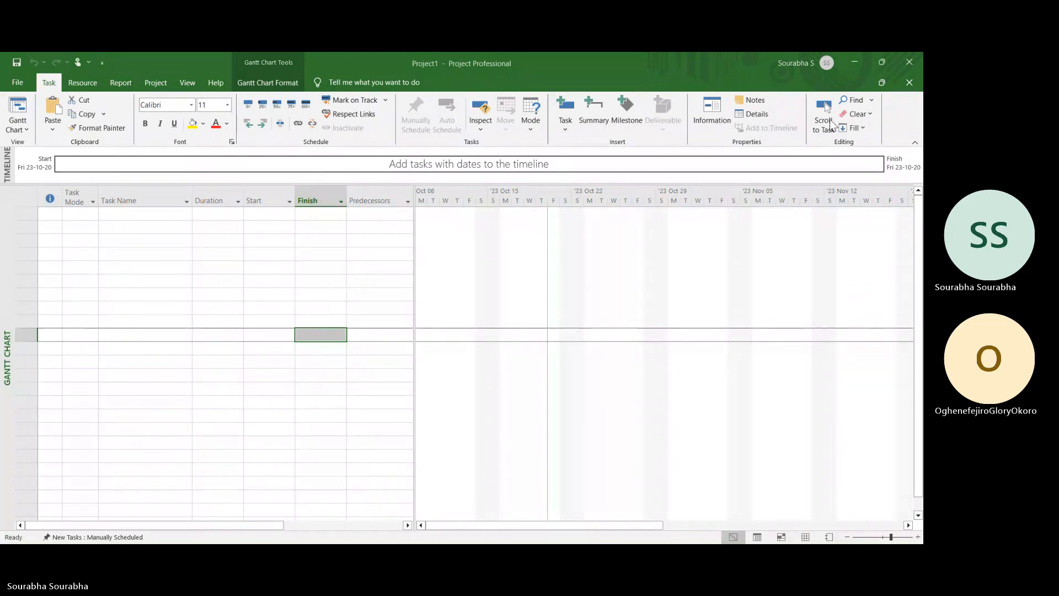
left_click(830, 119)
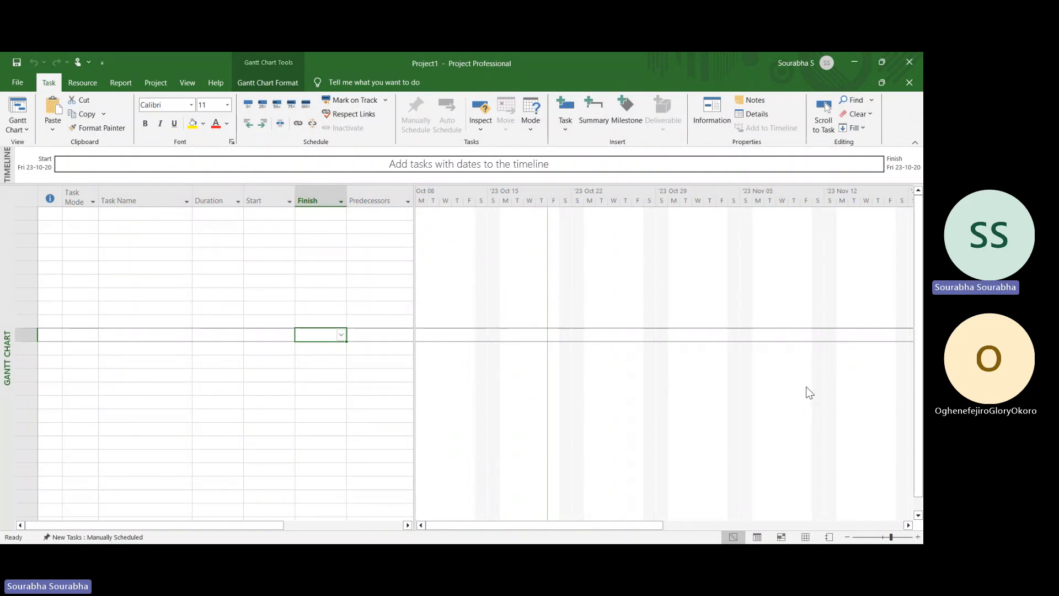
left_click(807, 386)
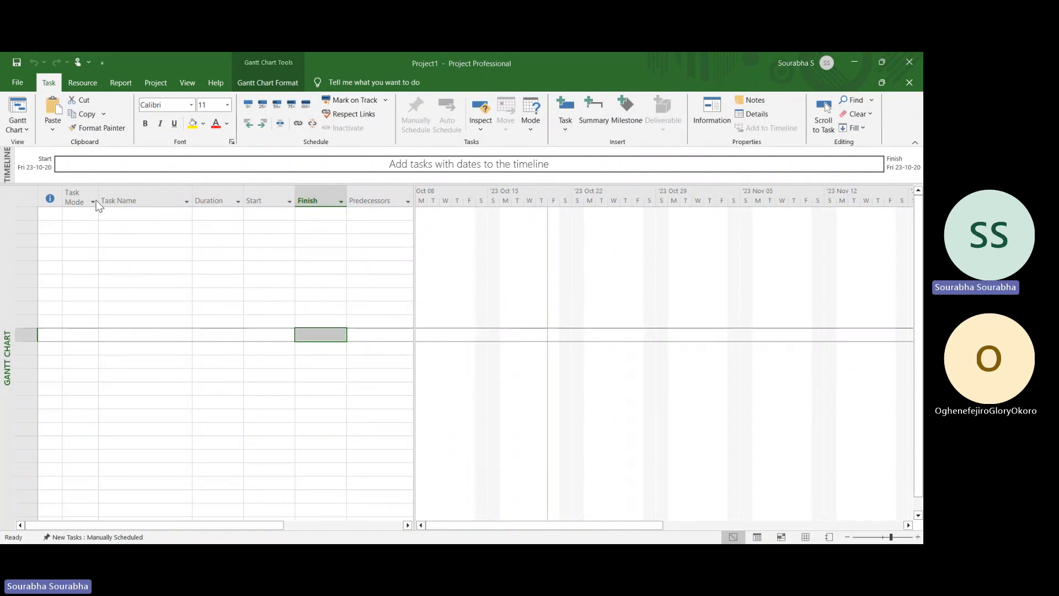
left_click(83, 81)
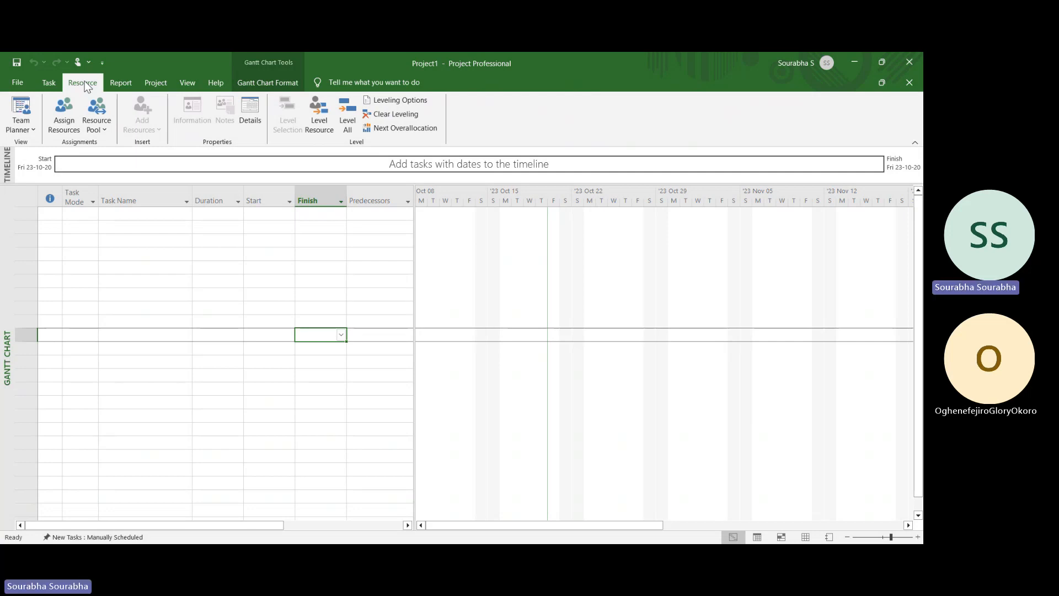
left_click(156, 83)
left_click(214, 84)
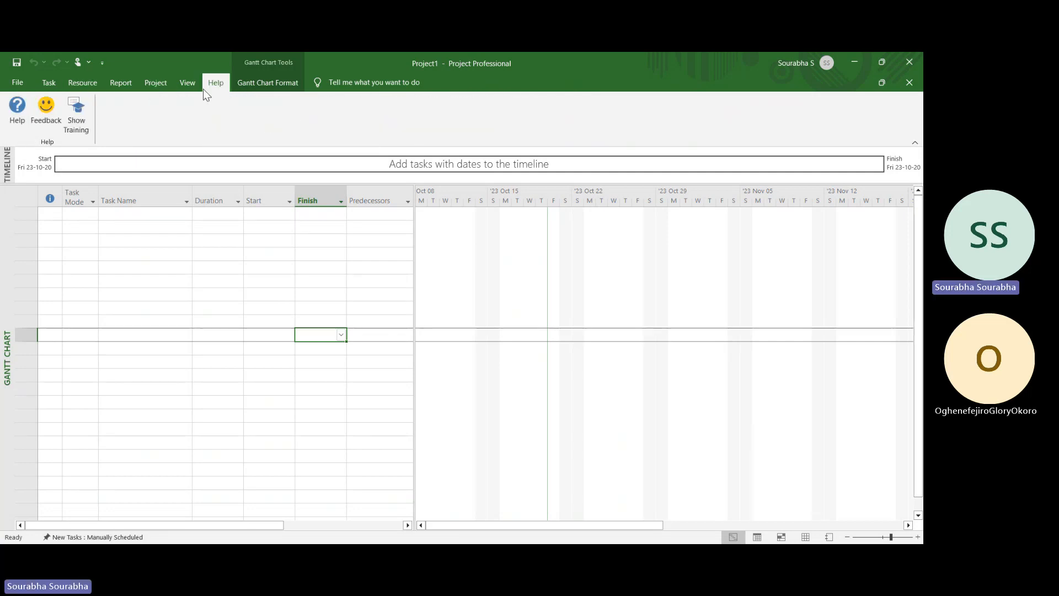
left_click(254, 87)
left_click(50, 84)
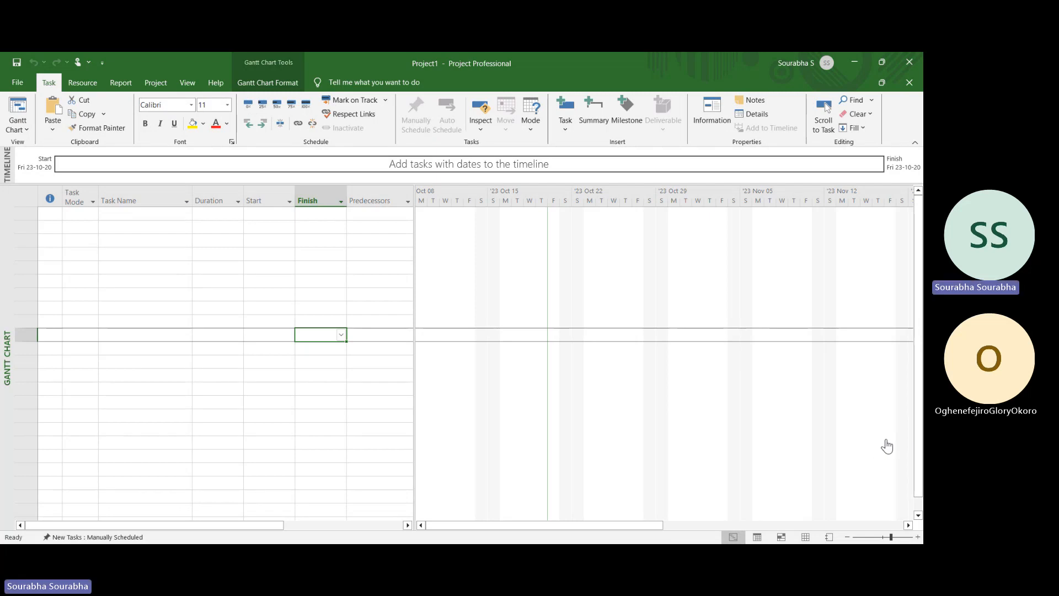
Enter "Project Name" as the name of the first task in the Gantt table
left_click(135, 200)
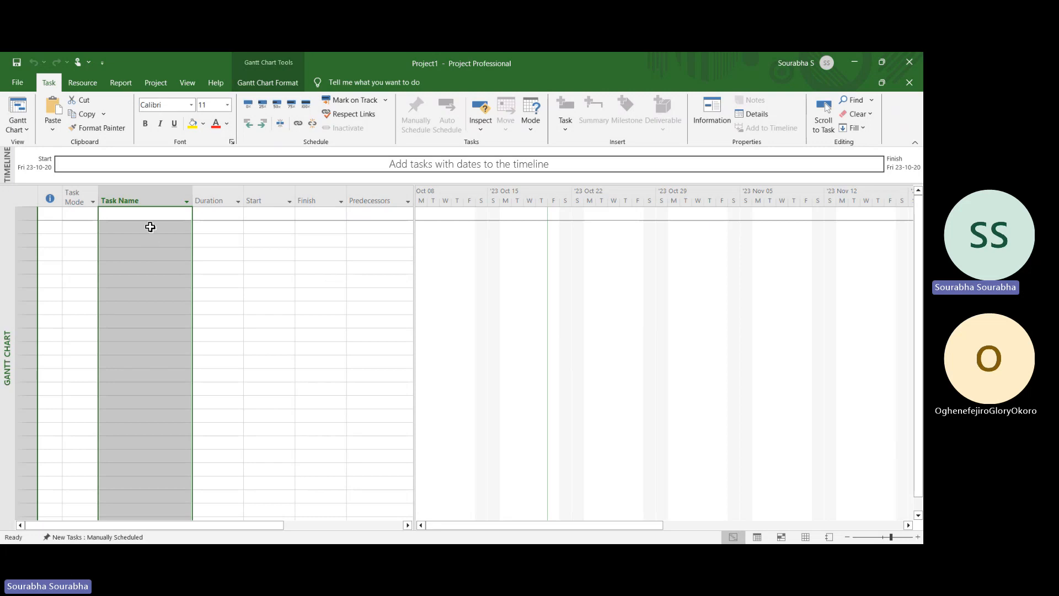
left_click(149, 214)
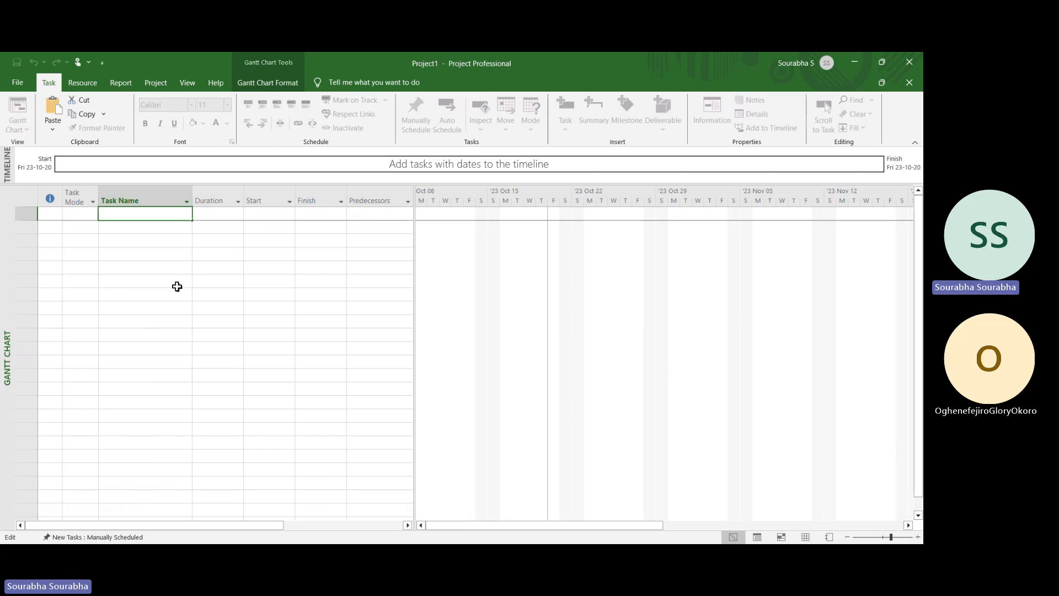
left_click(156, 268)
left_click(130, 187)
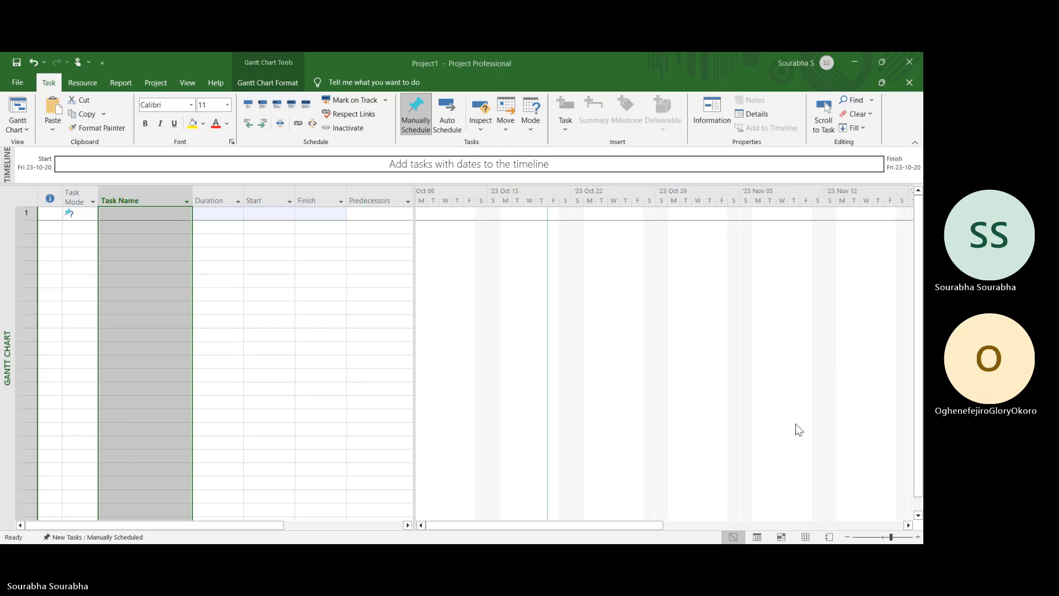
double_click(142, 213)
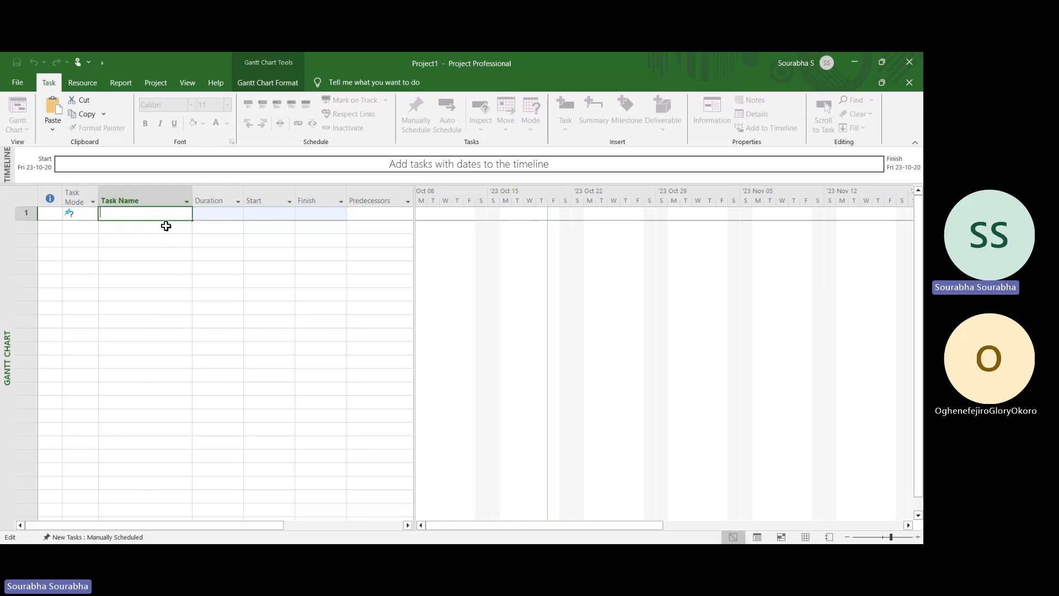
type("Project ")
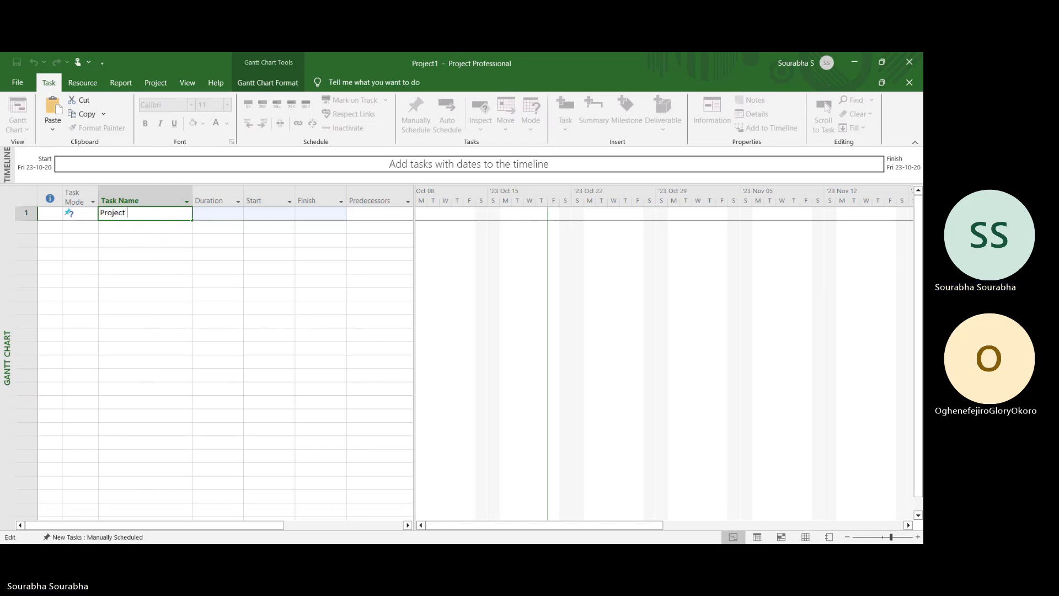
type("Name")
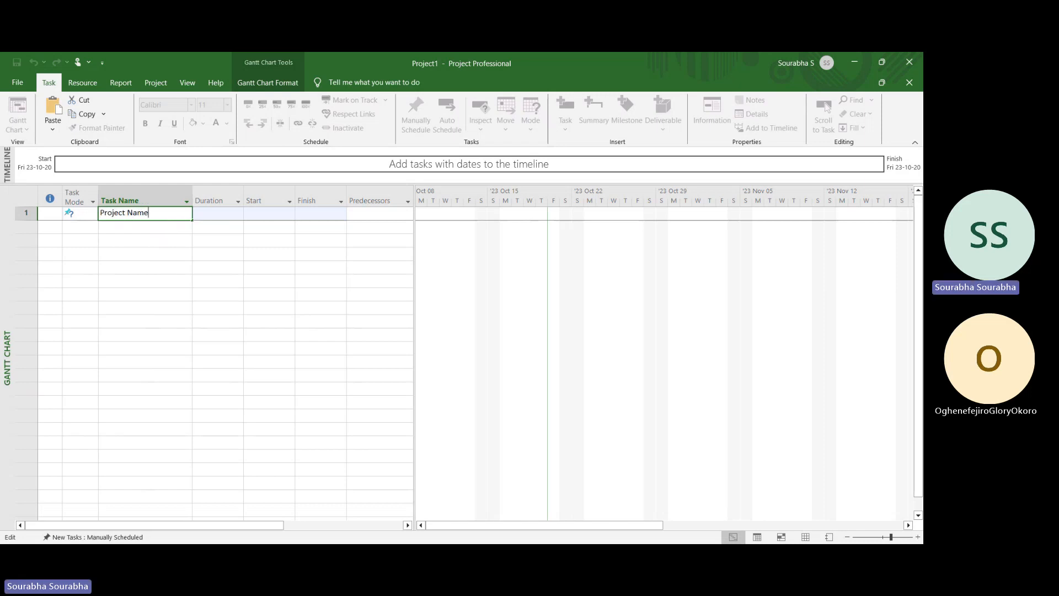
Add the tasks Initiation, Plan, Execution and Close in the rows below Project Name
left_click(166, 226)
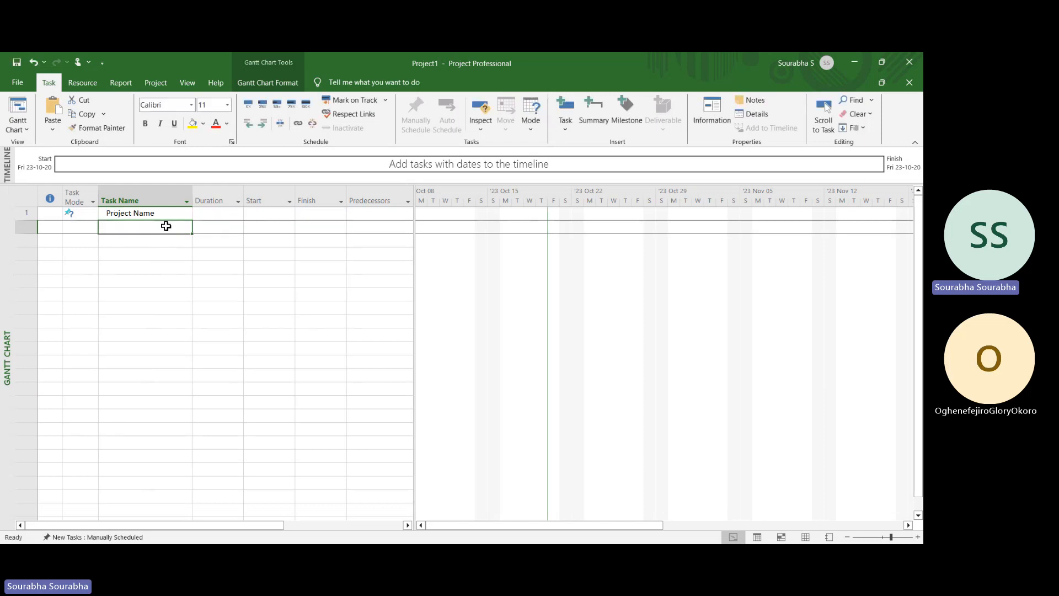
type("Initiat")
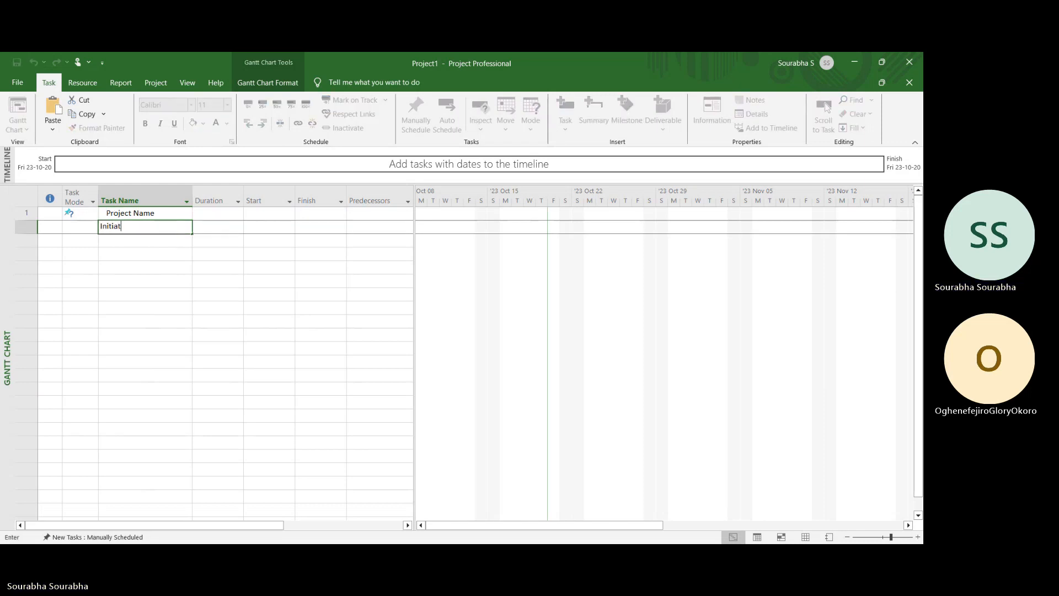
type("ion")
key("Return")
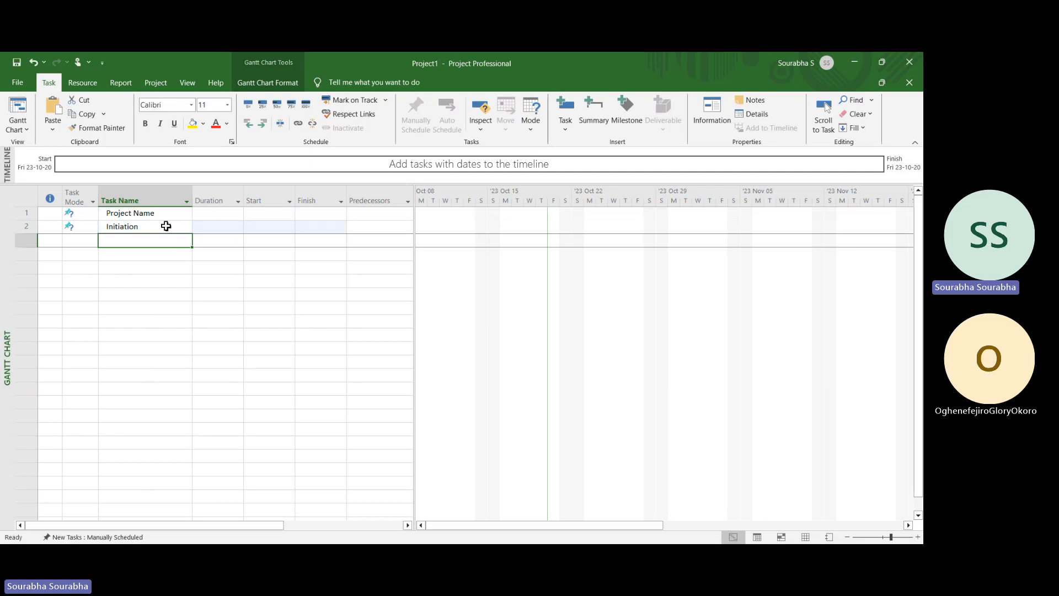
type("Plan")
key("Return")
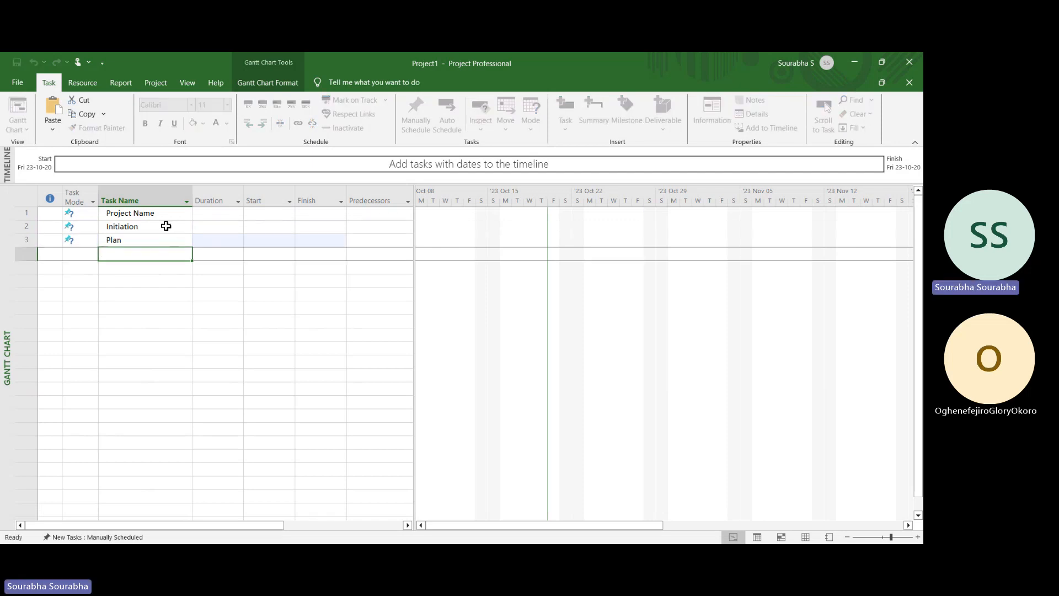
type("Execution")
key("Return")
type("Close")
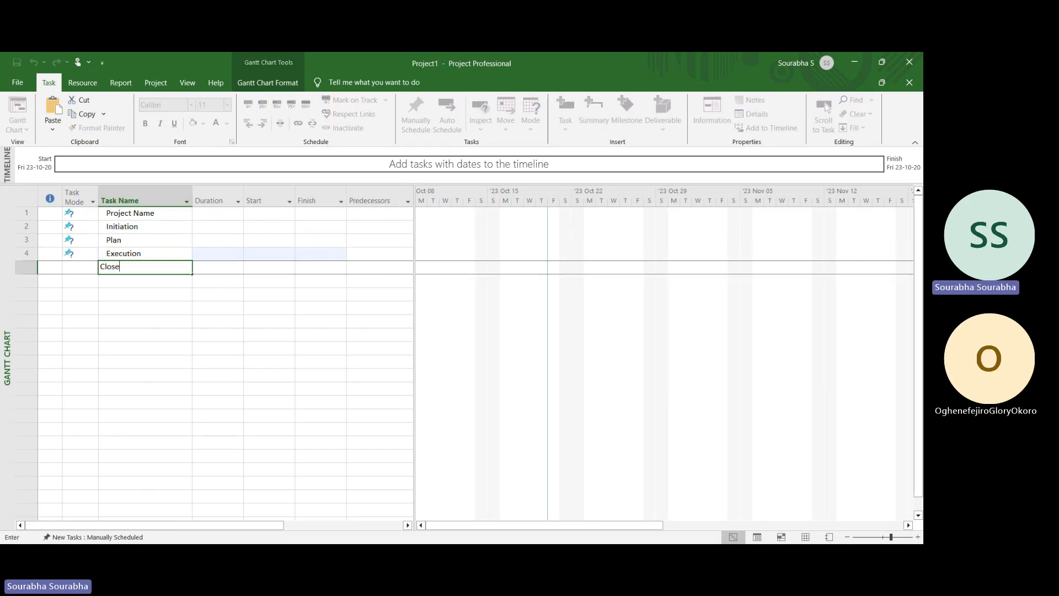
key("Return")
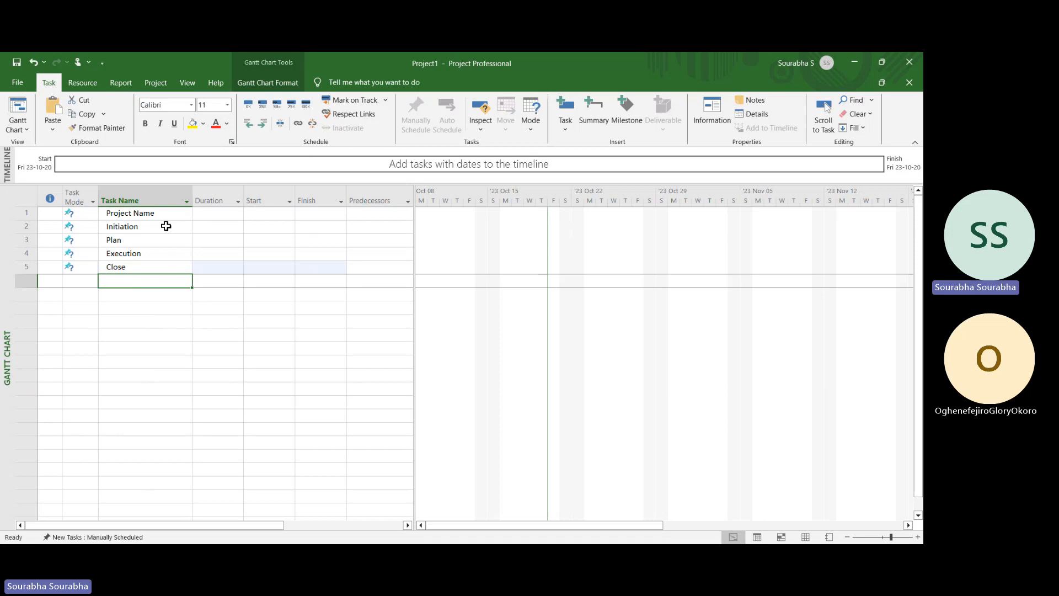
Insert a WBS column before the Task Mode column
left_click(79, 197)
right_click(81, 197)
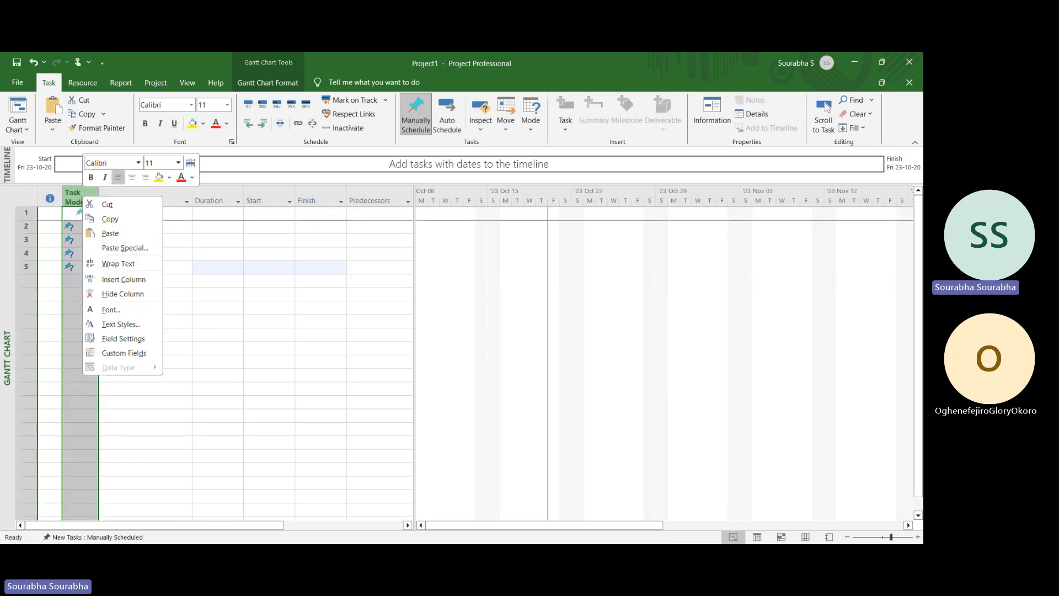
left_click(126, 279)
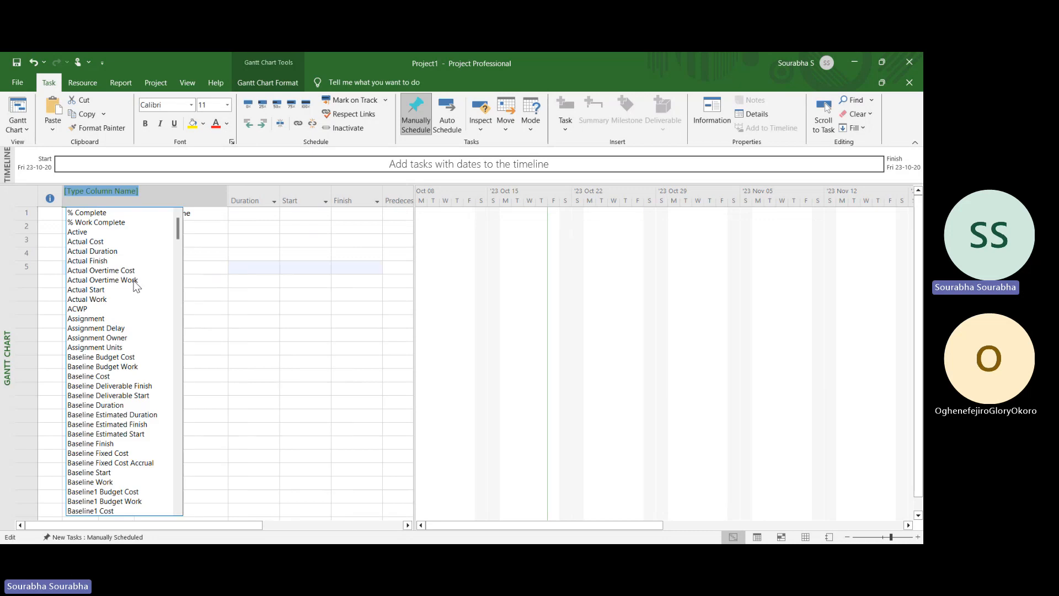
type("wbs")
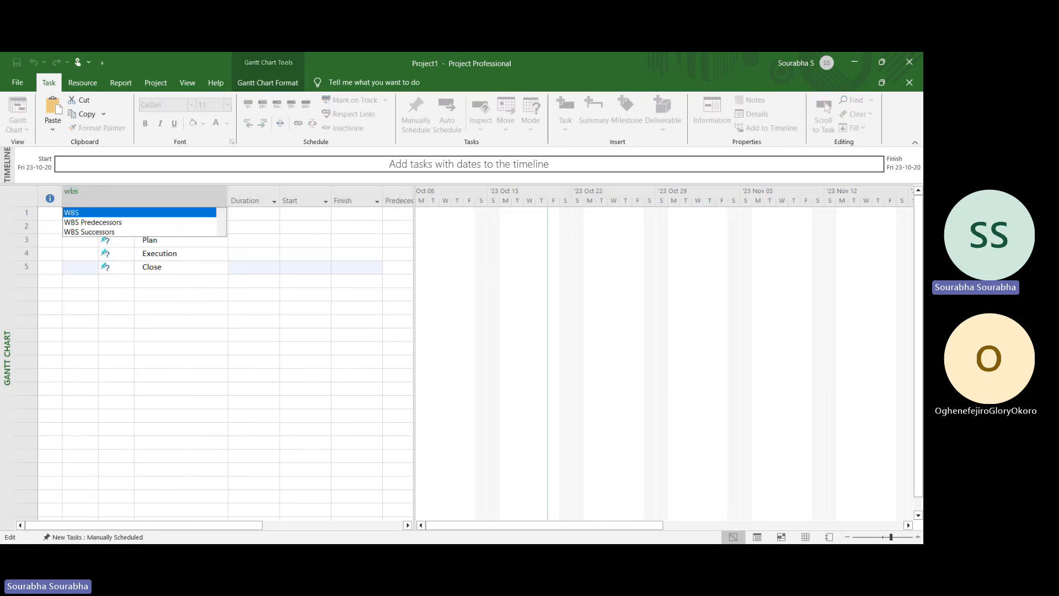
key("Return")
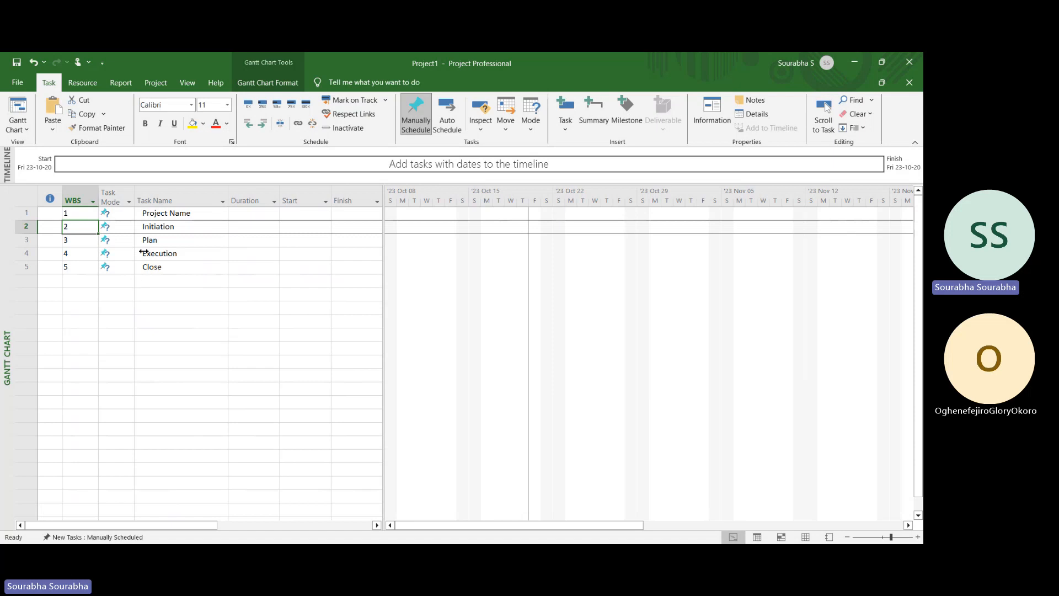
Insert two new tasks between Initiation and Plan
right_click(17, 241)
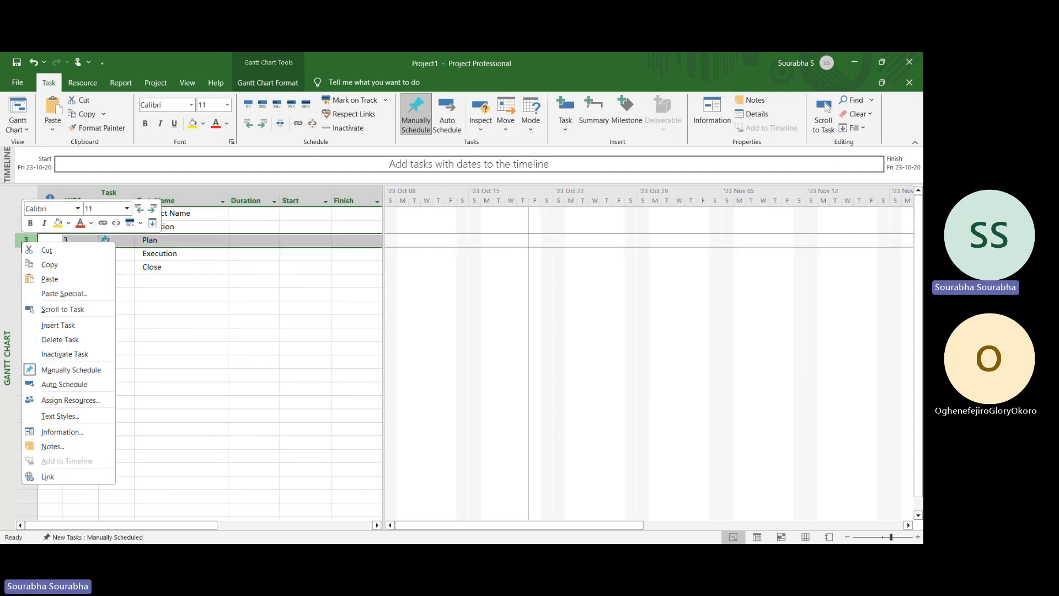
left_click(74, 325)
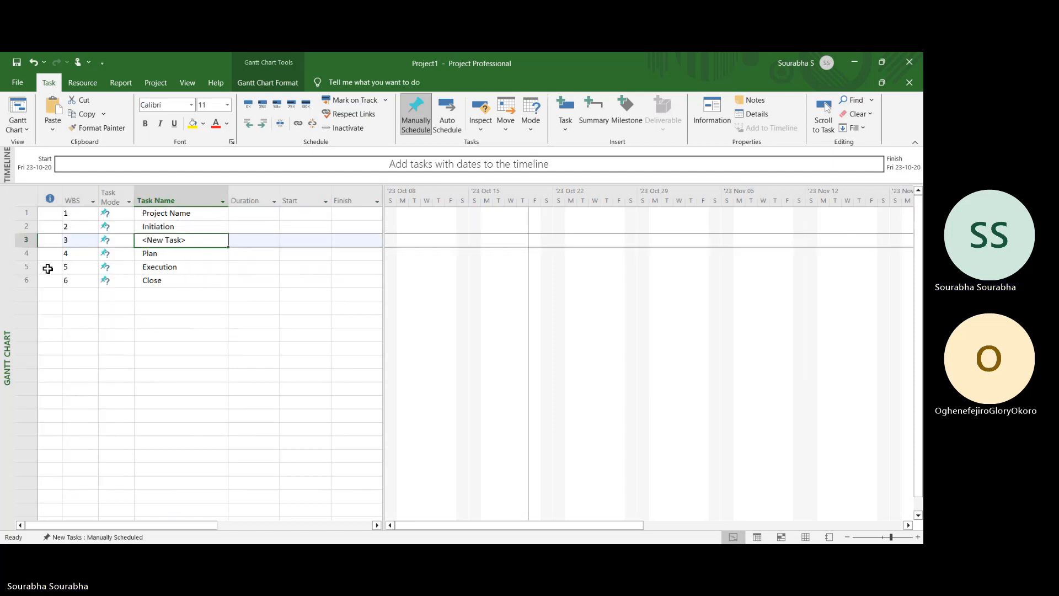
right_click(27, 241)
left_click(73, 332)
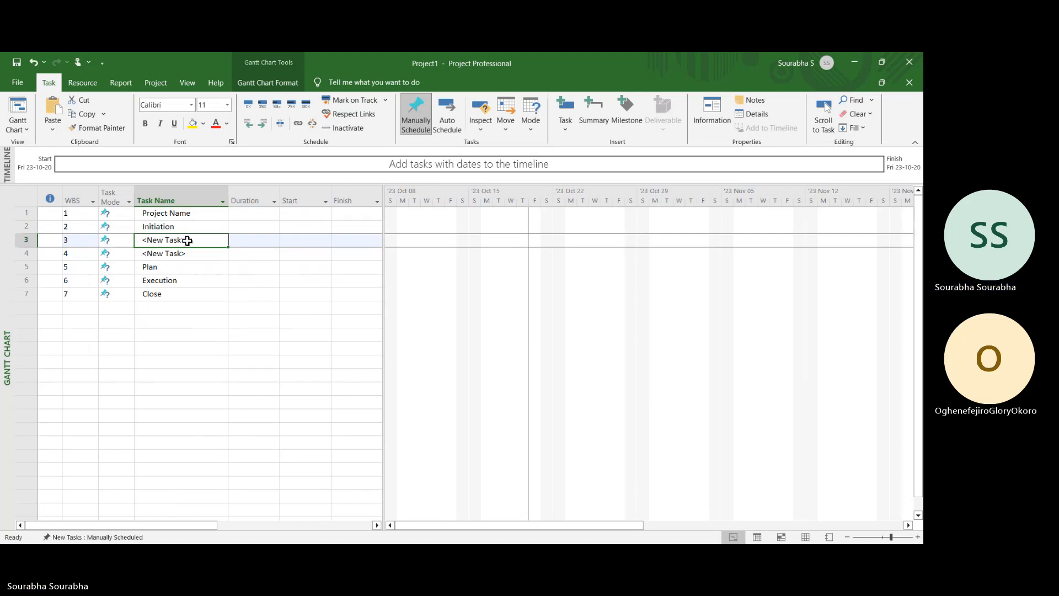
type("Projec")
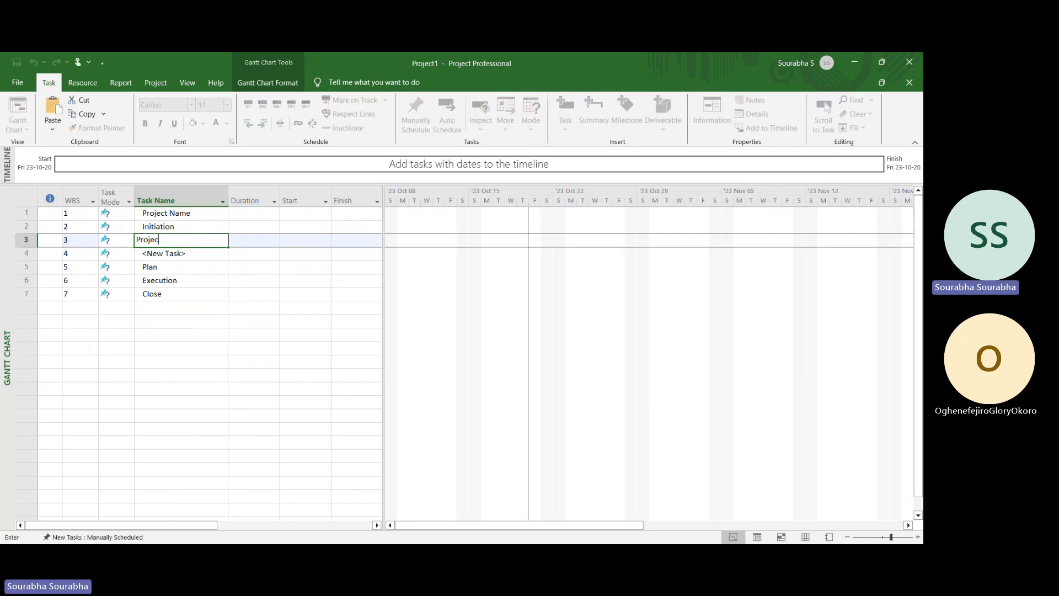
key("BackSpace")
key("BackSpace")
key("BackSpace")
key("BackSpace")
key("BackSpace")
key("BackSpace")
Name the two new tasks between Initiation and Plan "Business Case" and "Project Charter"
type("Business")
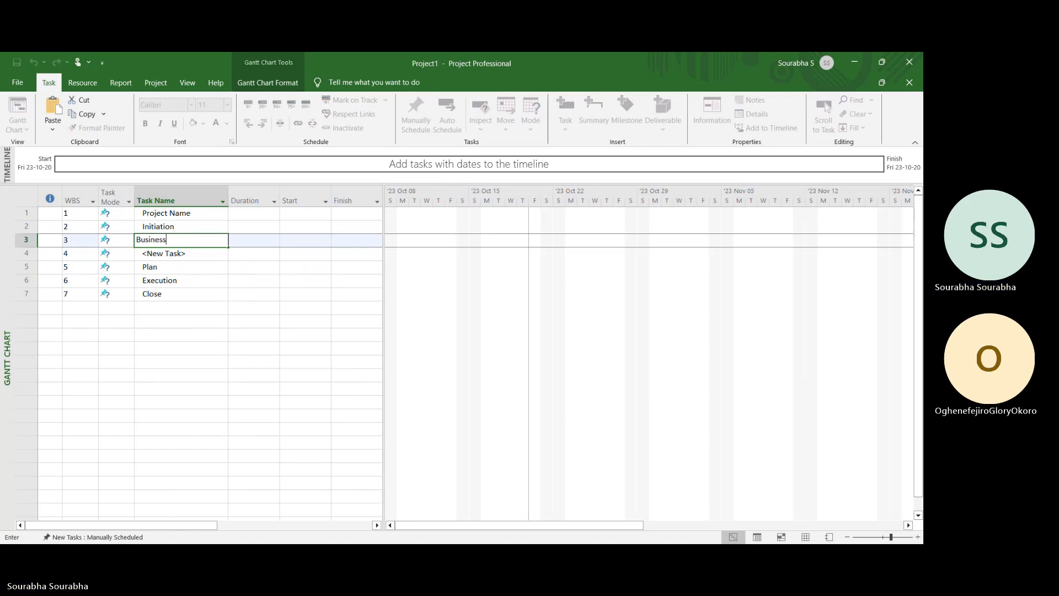
type(" Case")
key("Return")
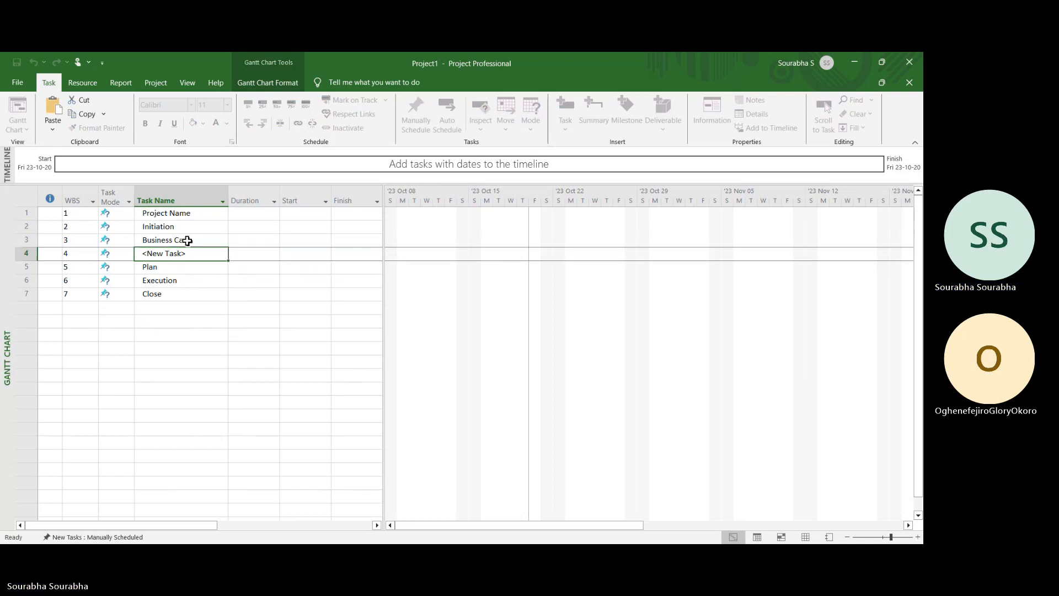
type("Project")
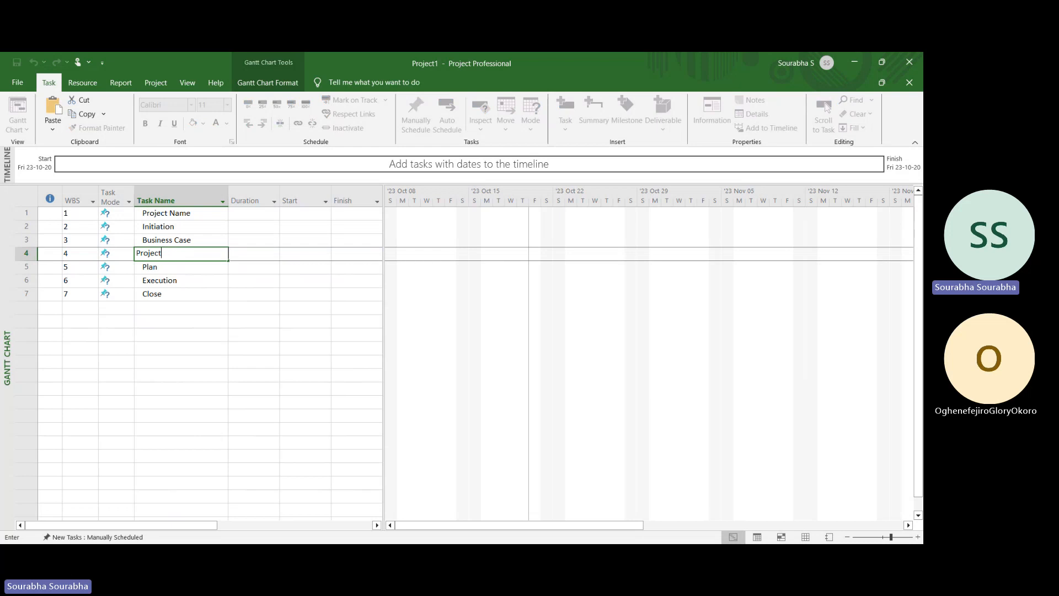
type(" Charter")
key("Return")
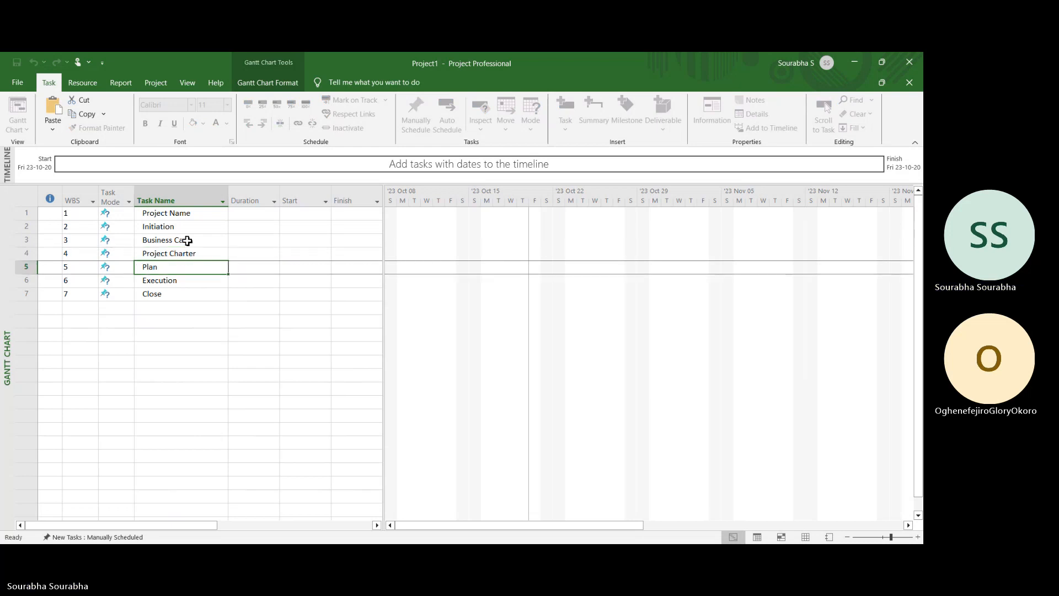
Indent all tasks from Initiation through Close so they become subtasks of Project Name
left_click_drag(23, 236, 21, 253)
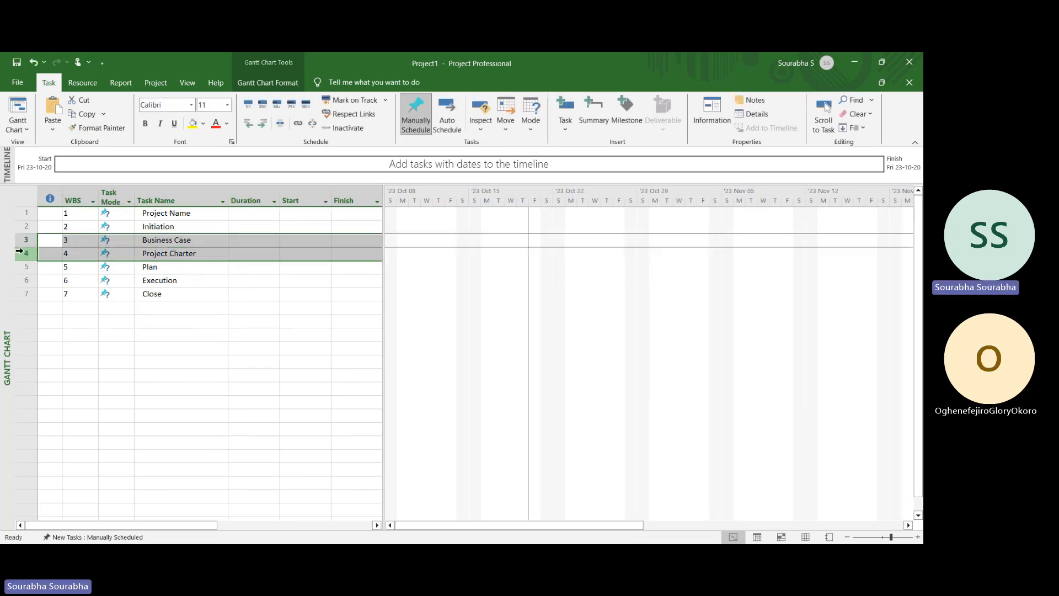
left_click(170, 238)
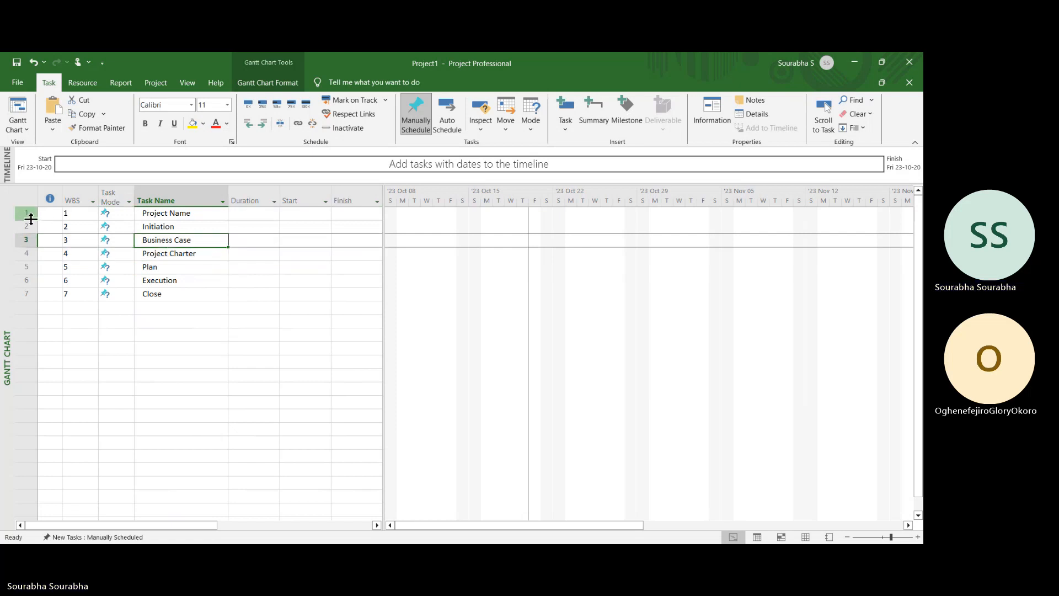
left_click_drag(24, 226, 23, 293)
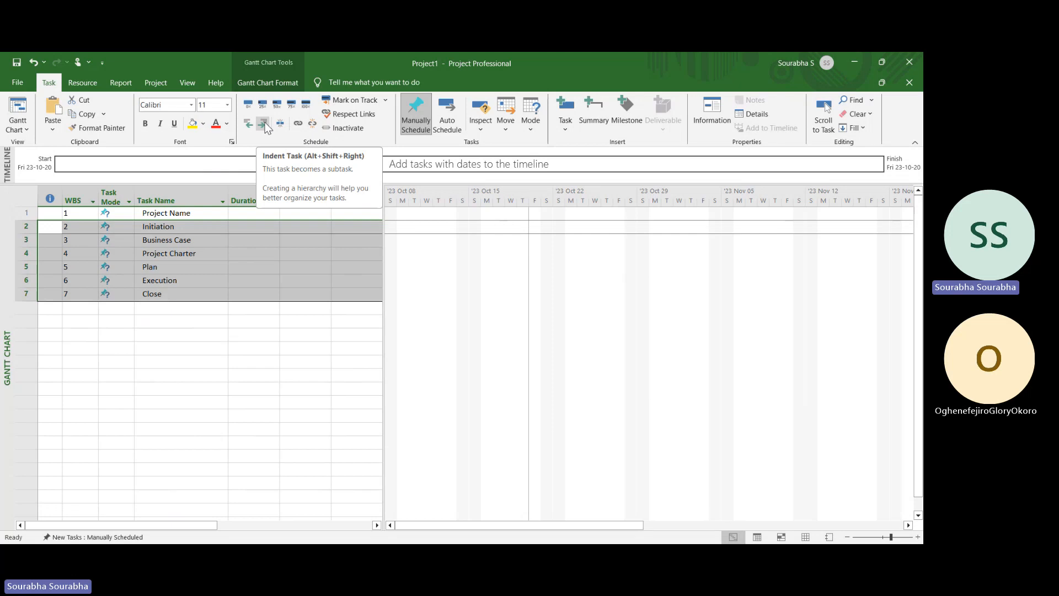
left_click(73, 200)
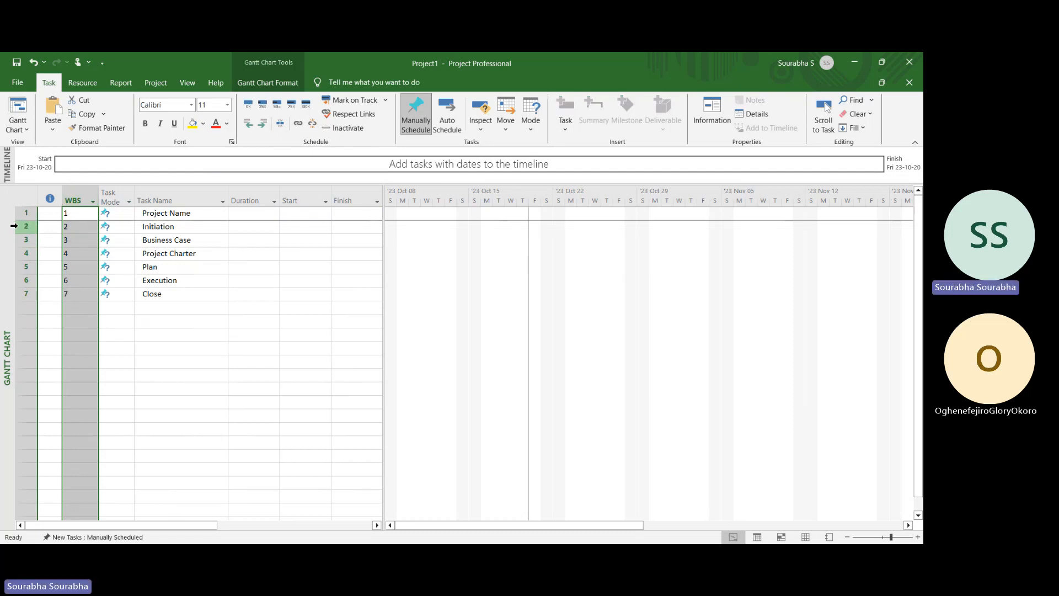
left_click_drag(14, 226, 24, 293)
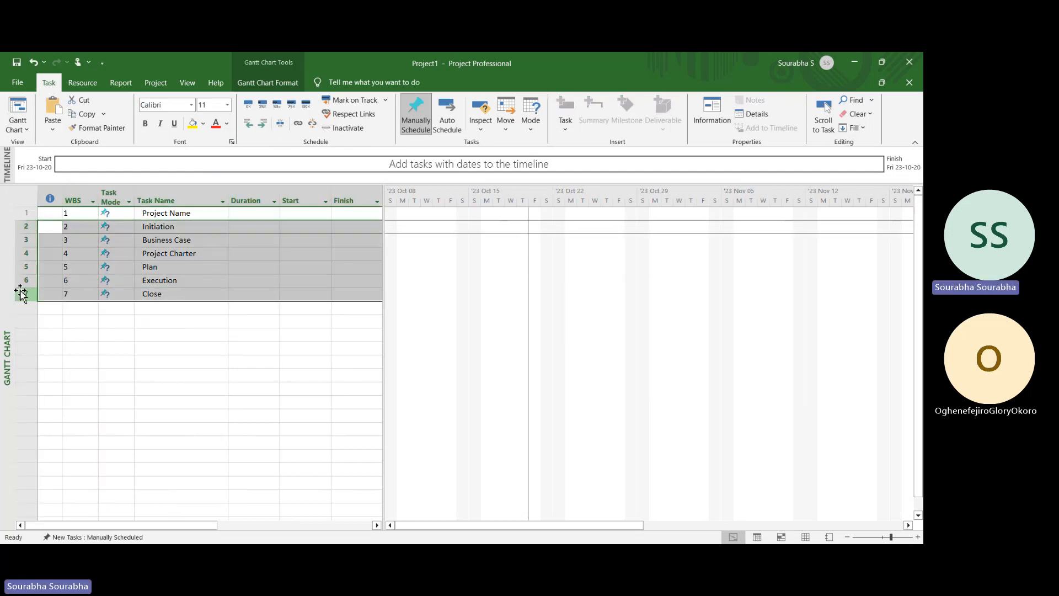
left_click(266, 125)
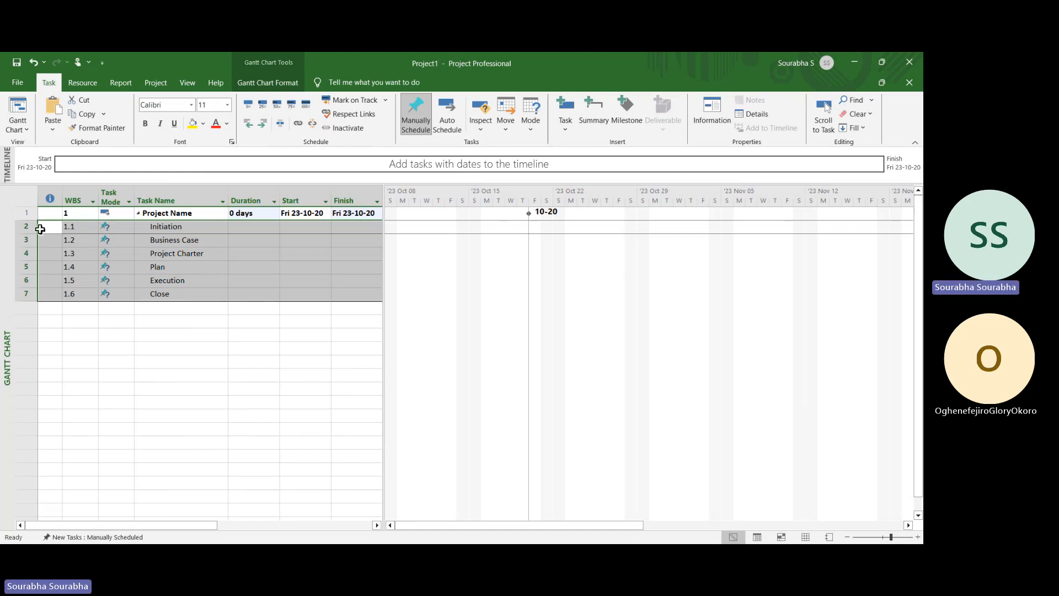
Indent Business Case and Project Charter one level so they become subtasks of Initiation
left_click(116, 229)
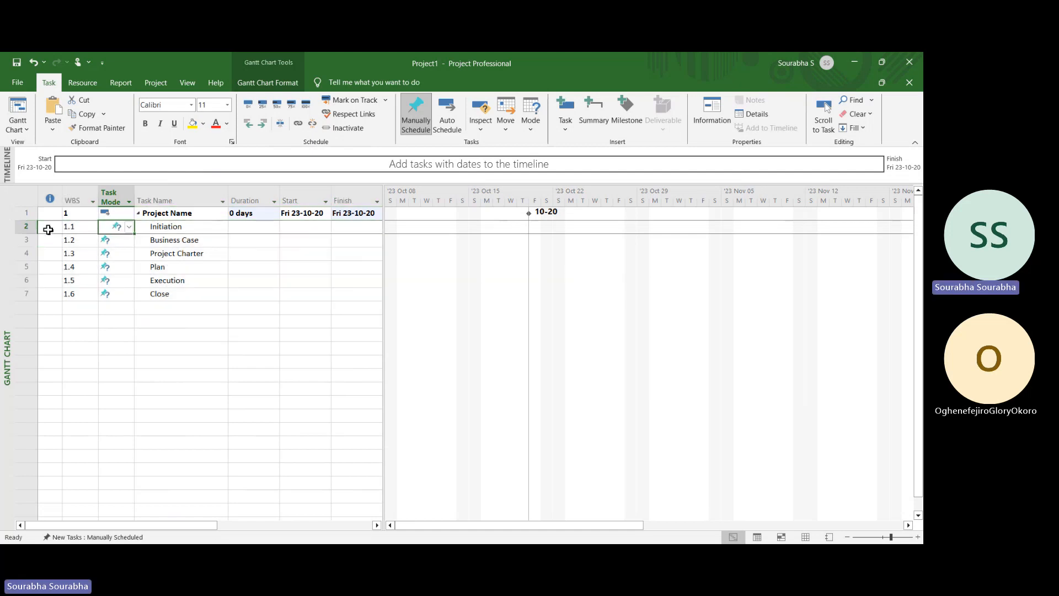
left_click(23, 227)
left_click_drag(160, 241, 166, 254)
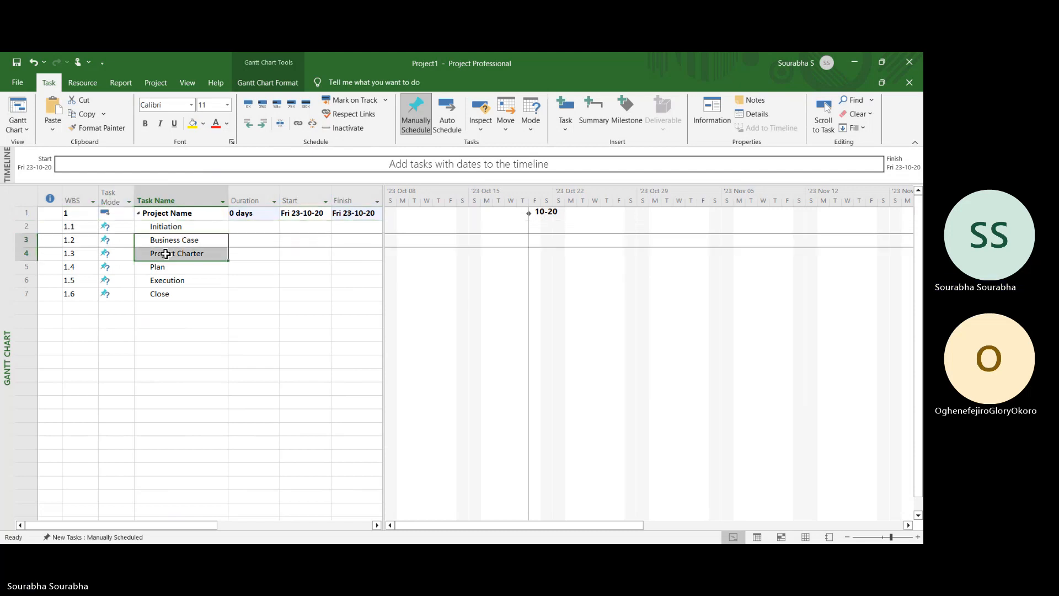
left_click(263, 122)
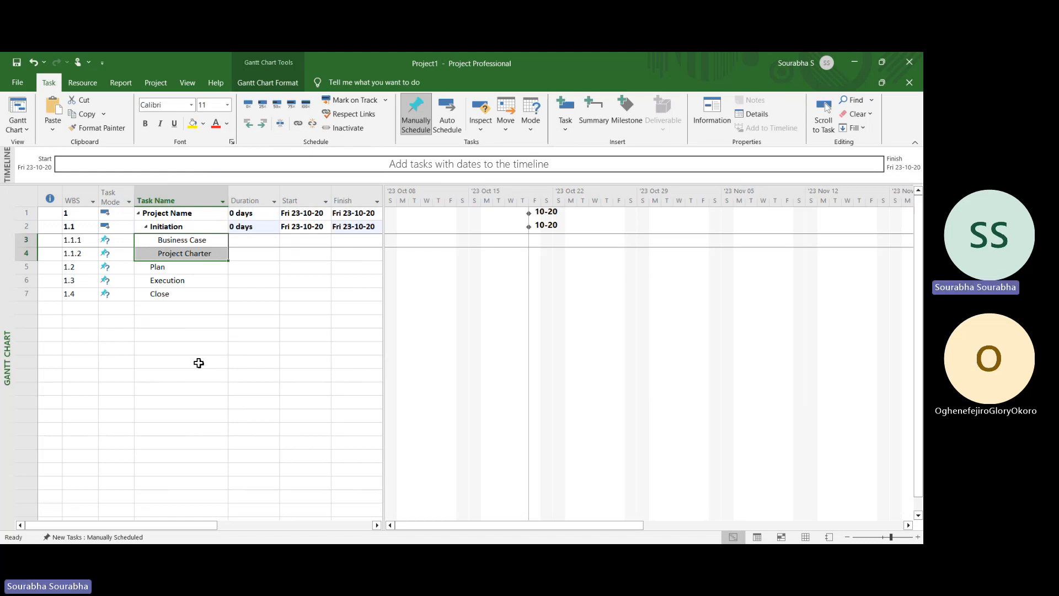
Insert two new tasks between Plan and Execution
right_click(27, 281)
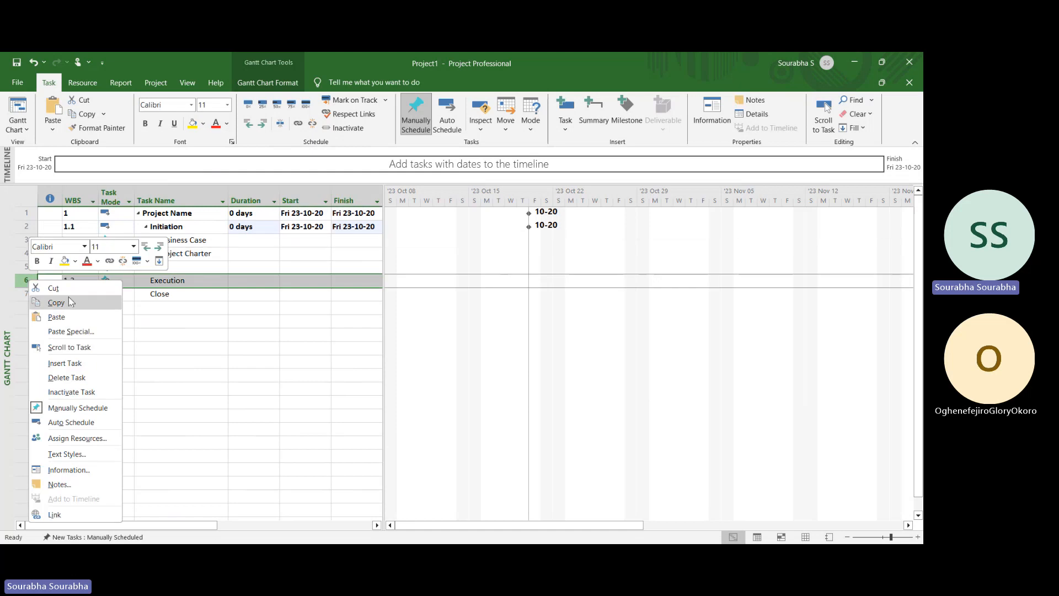
left_click(88, 365)
left_click(27, 281)
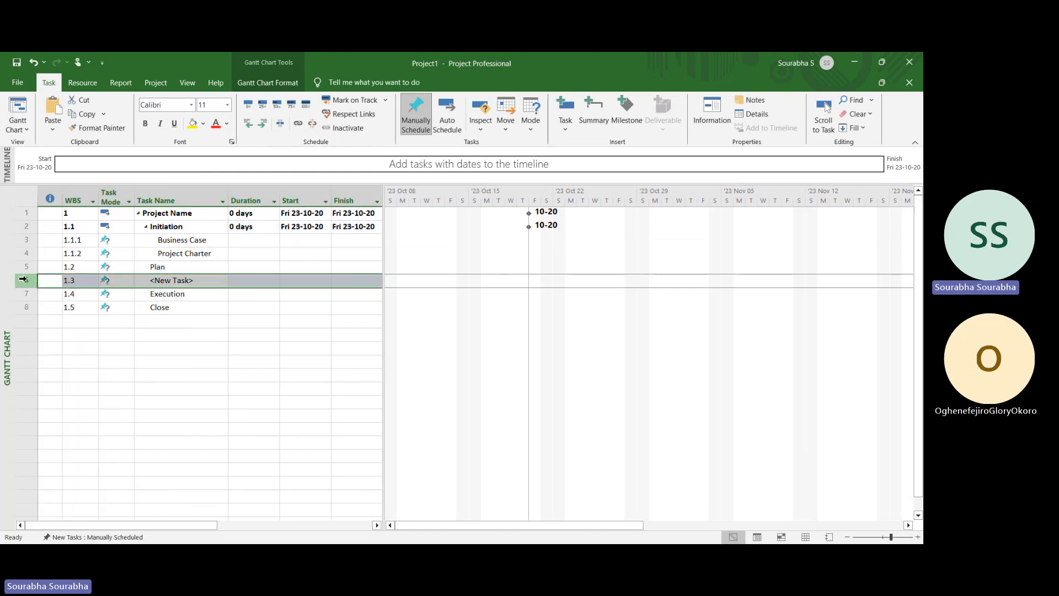
right_click(27, 280)
left_click(64, 364)
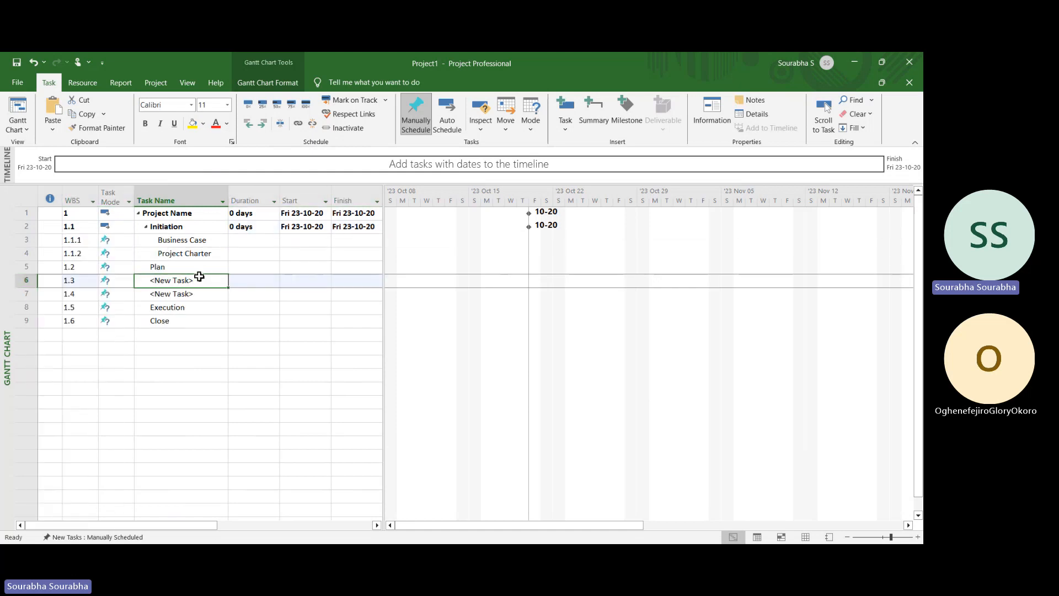
Name the two new tasks "Risk Management Plan" and "Quality Management Plan" and widen the Task Name column to fit each on one line
type("Risk")
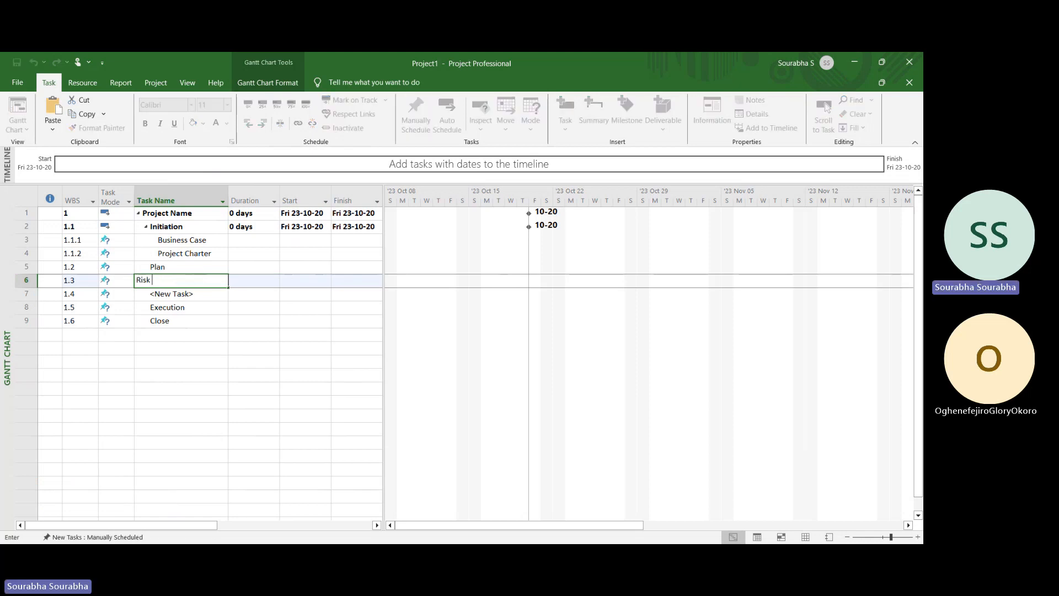
type(" Management Pl")
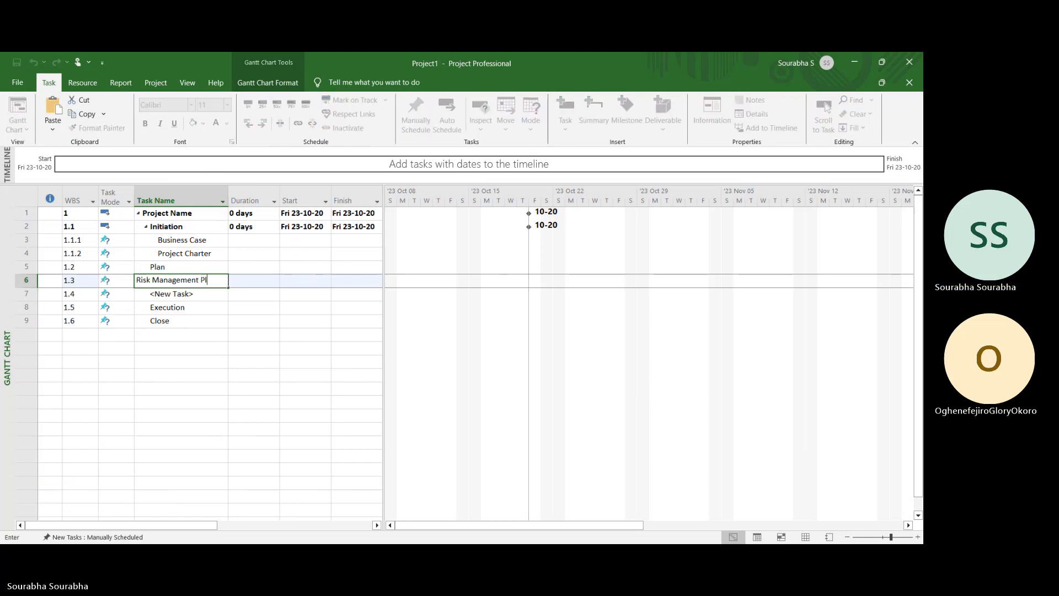
type("an")
key("Return")
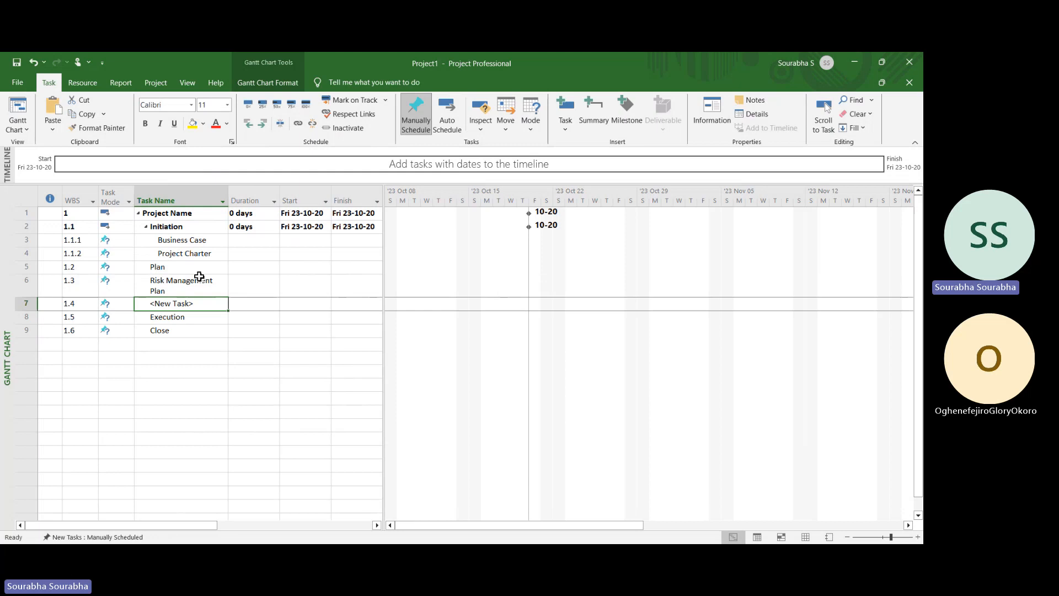
type("Quality Management P")
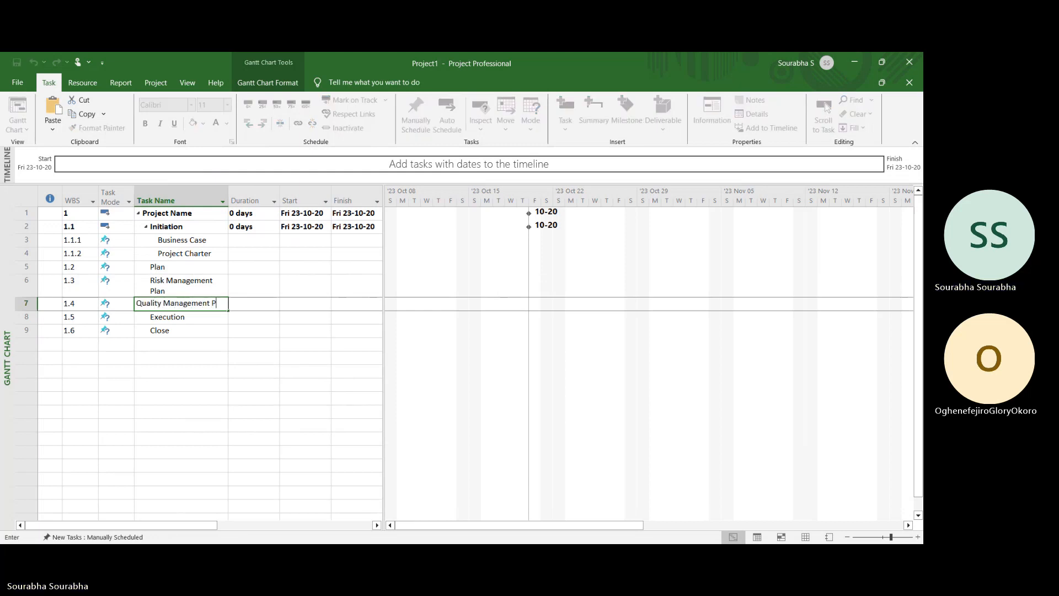
type("lan")
key("Return")
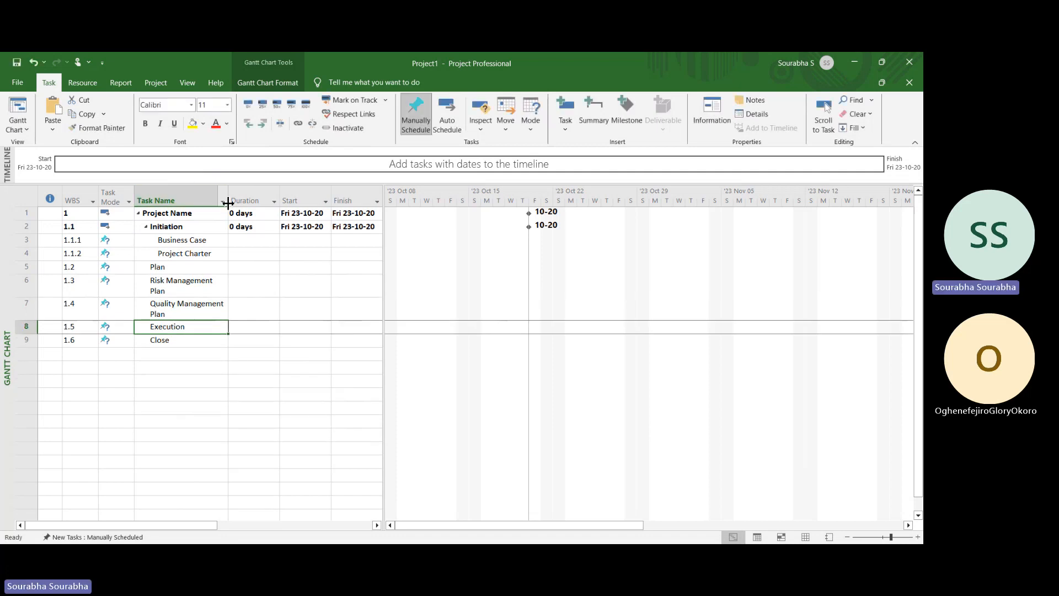
left_click_drag(228, 197, 267, 190)
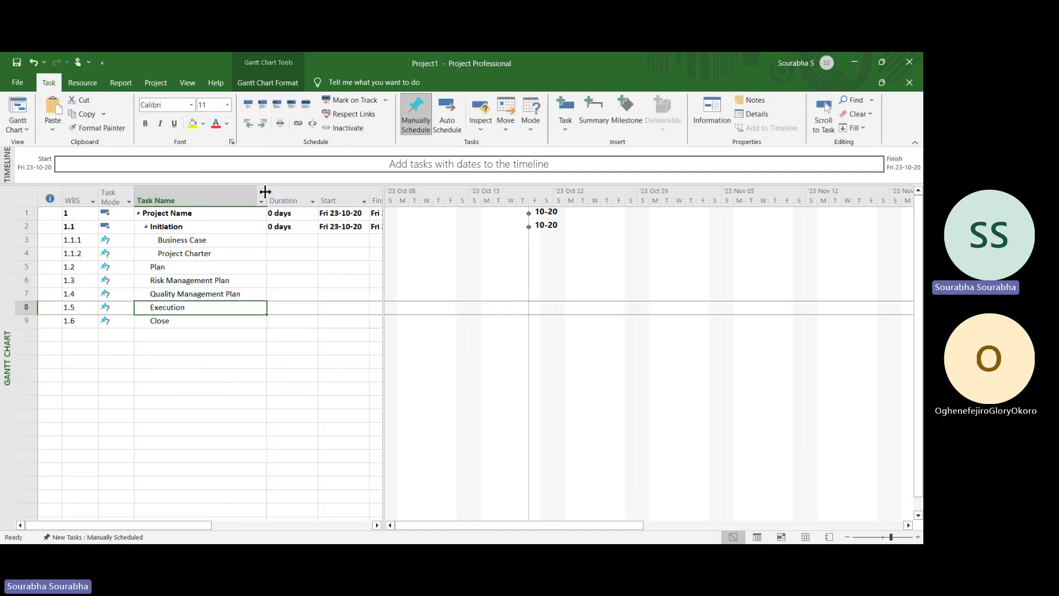
Indent Risk Management Plan and Quality Management Plan under Plan, and widen the task table to show the Predecessors column
left_click_drag(48, 279, 48, 293)
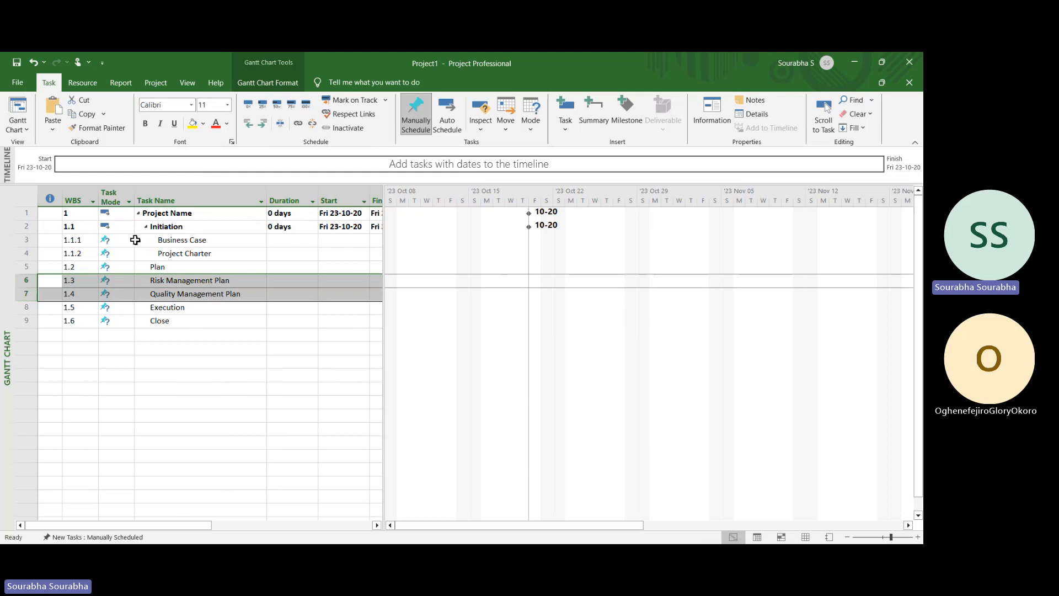
left_click(259, 124)
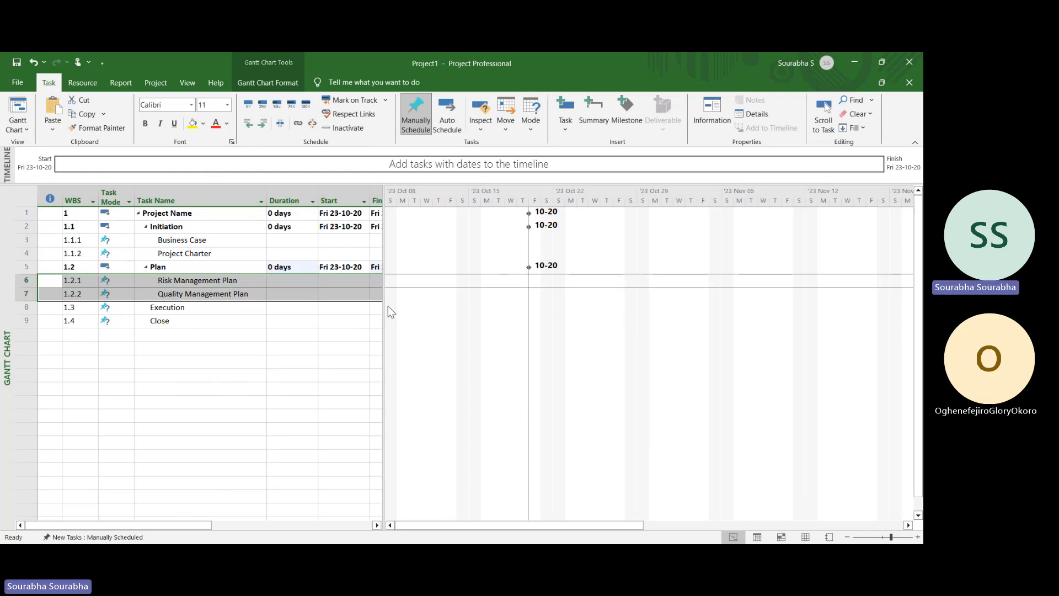
left_click_drag(383, 309, 477, 303)
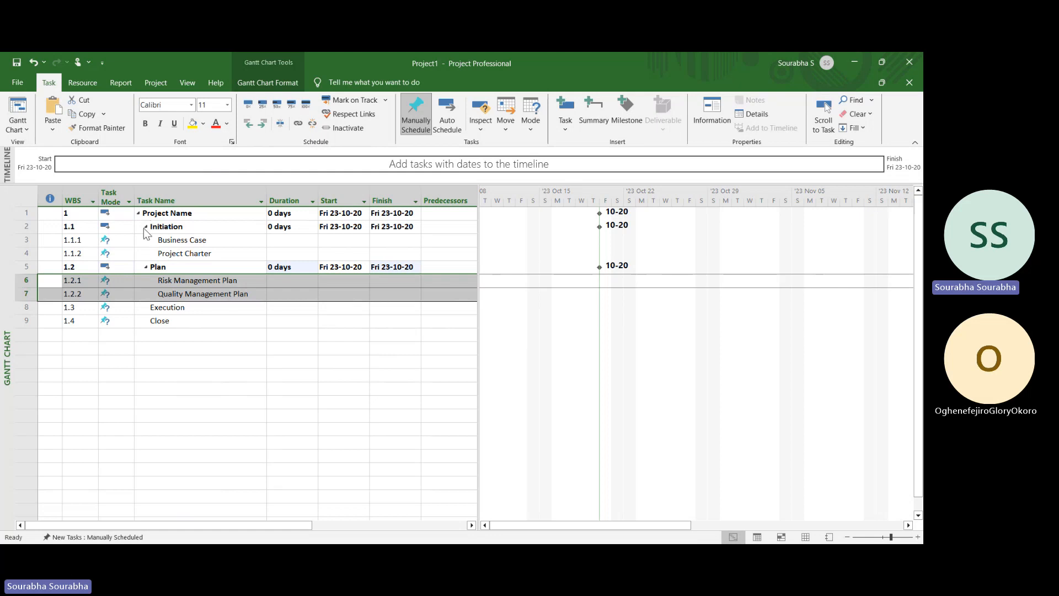
Outdent Business Case and Project Charter one level and indent them back under Initiation
left_click_drag(173, 238, 177, 253)
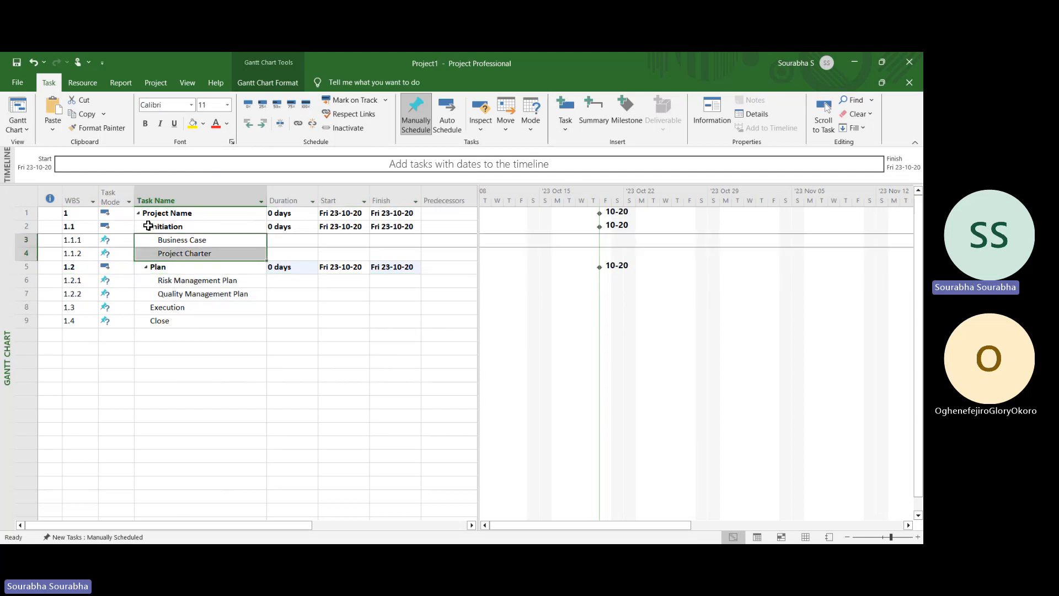
left_click(250, 122)
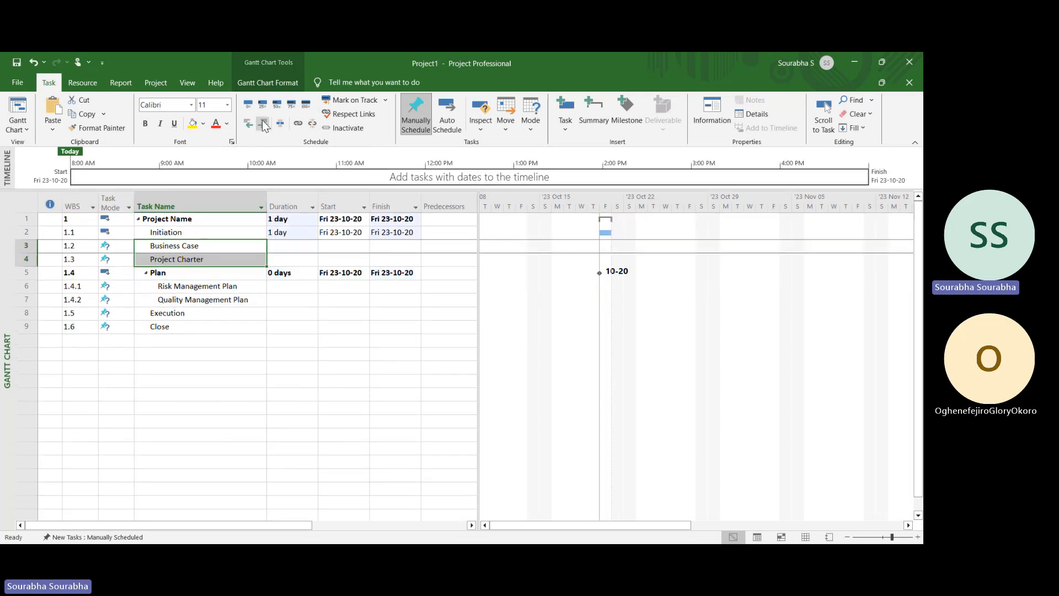
left_click(264, 124)
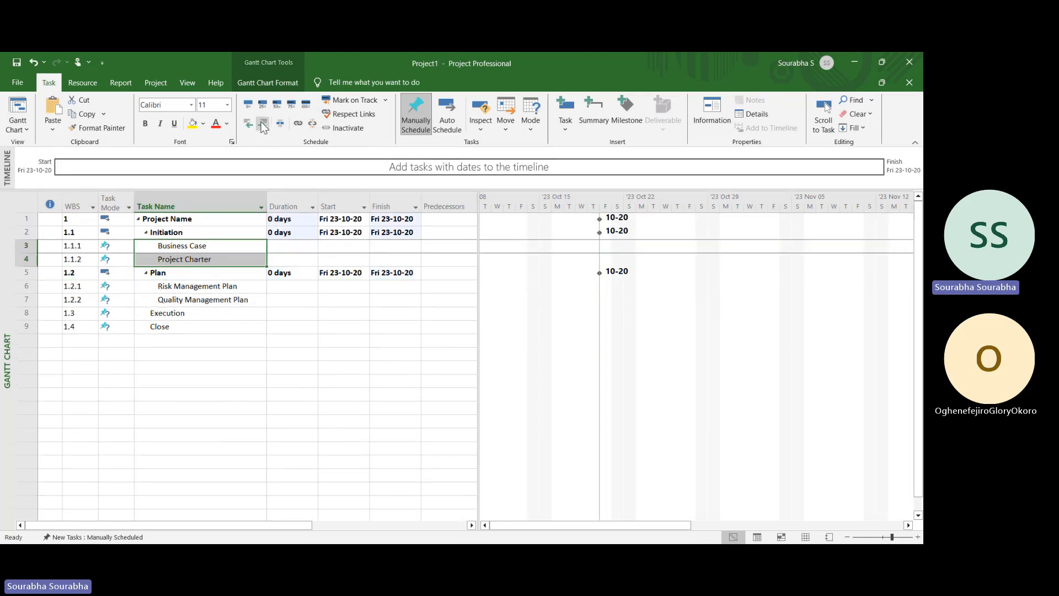
Collapse the Initiation and Plan summary tasks to view only the phases, and expand both again
left_click(147, 233)
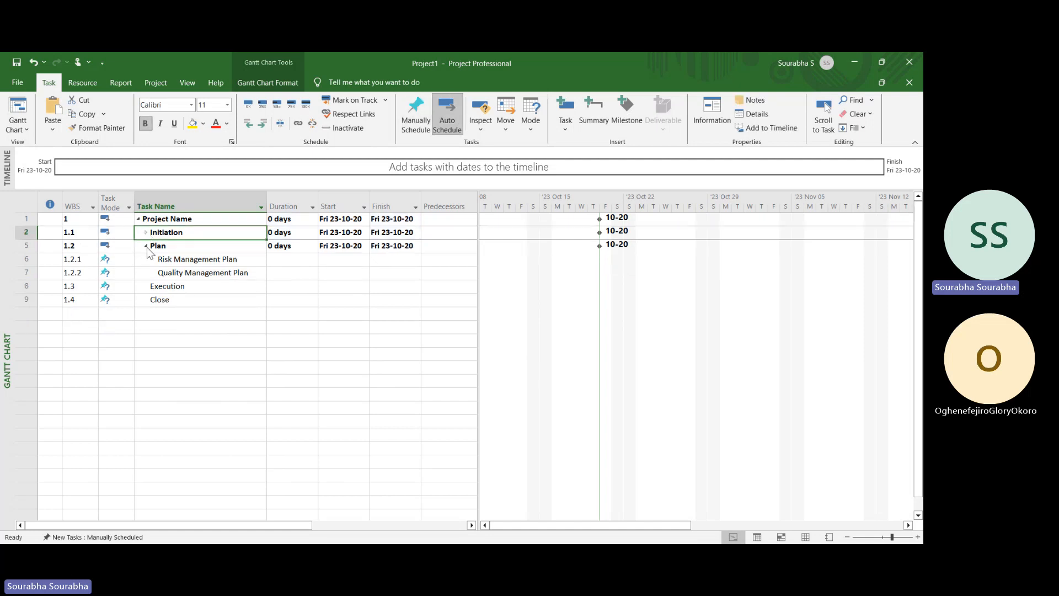
left_click(147, 246)
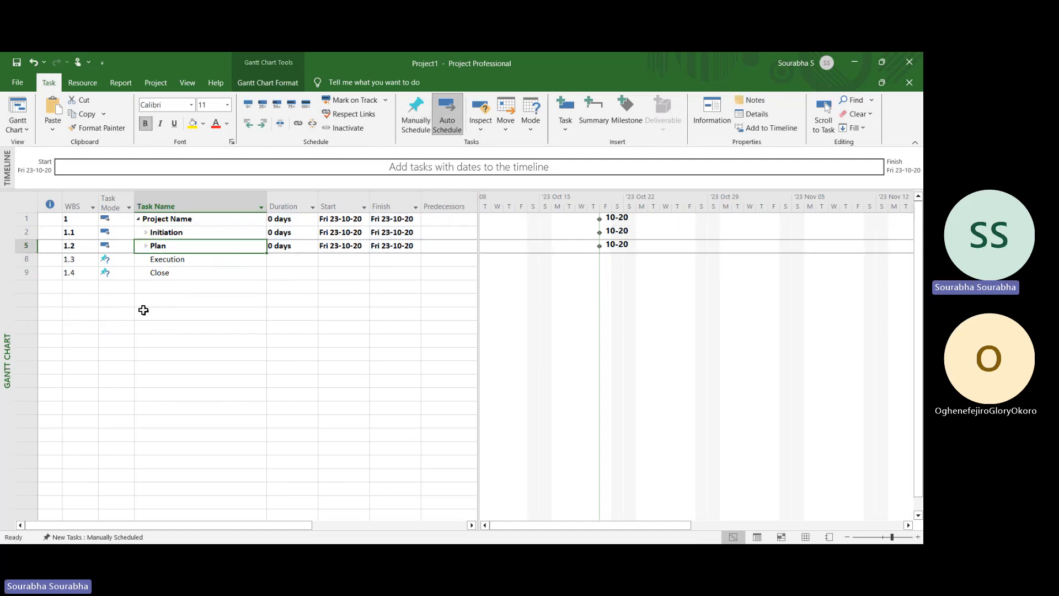
left_click_drag(197, 246, 196, 274)
left_click(186, 298)
left_click(147, 245)
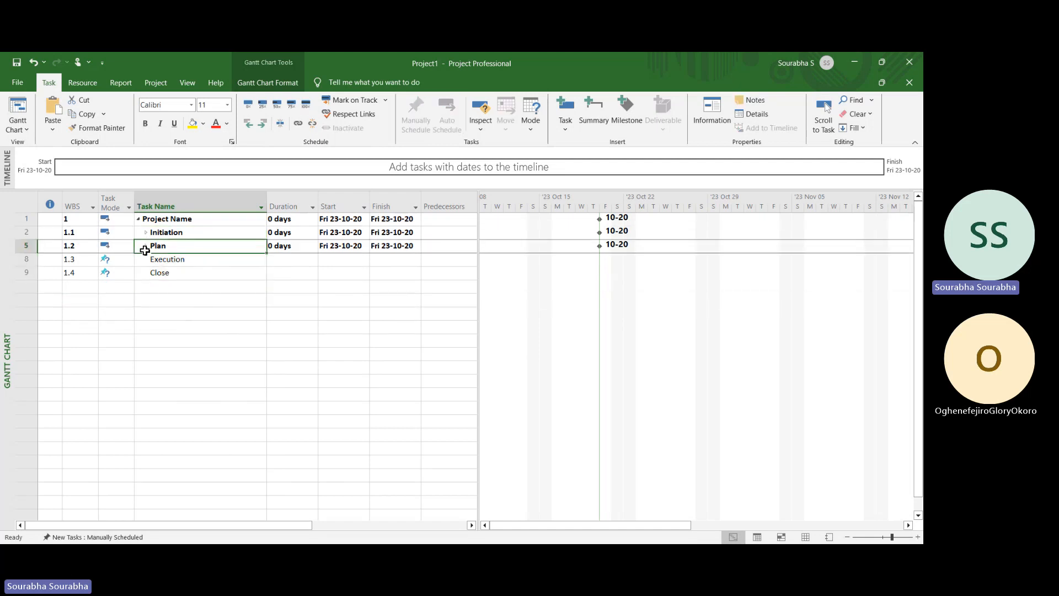
left_click(147, 244)
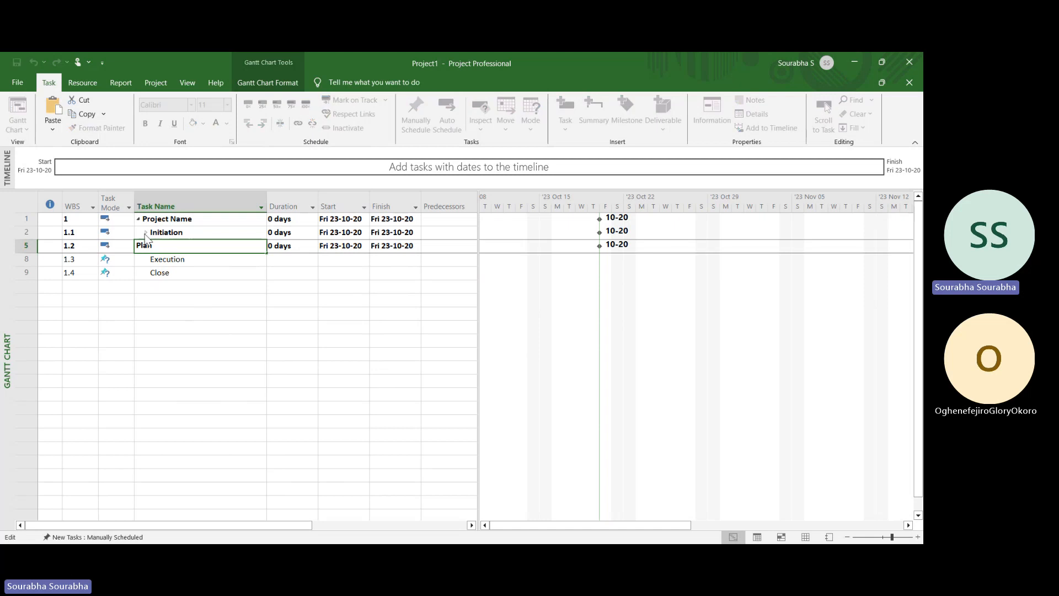
left_click(196, 305)
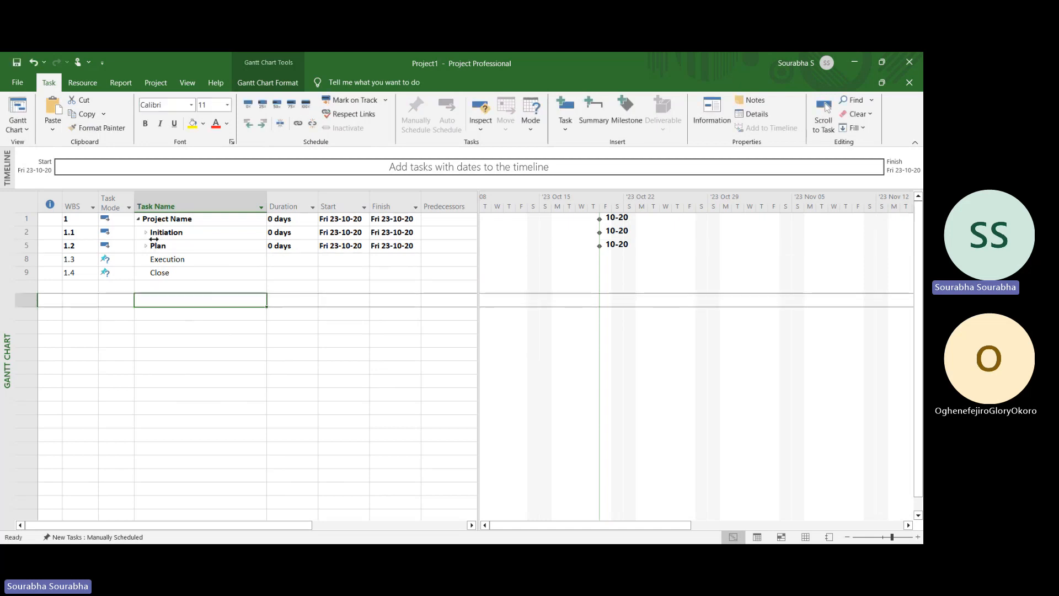
left_click(147, 232)
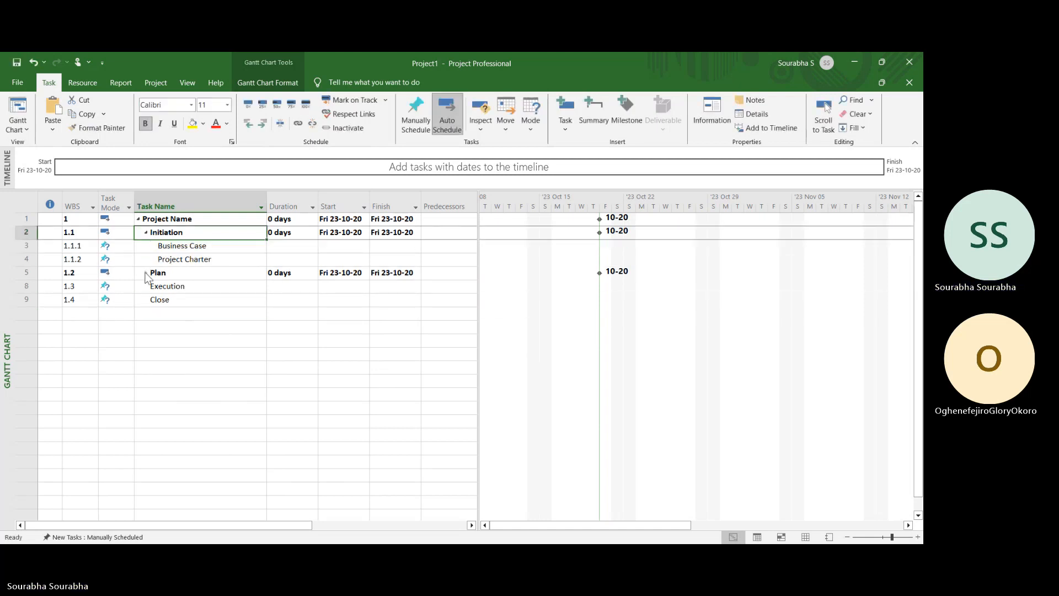
left_click(146, 273)
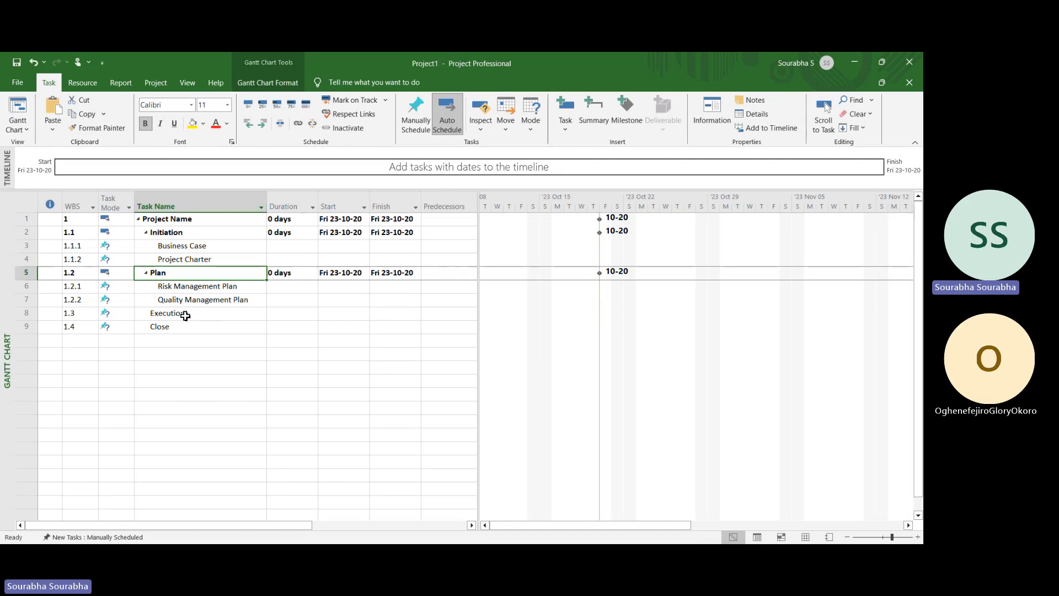
Insert three new tasks between Execution and Close
right_click(31, 329)
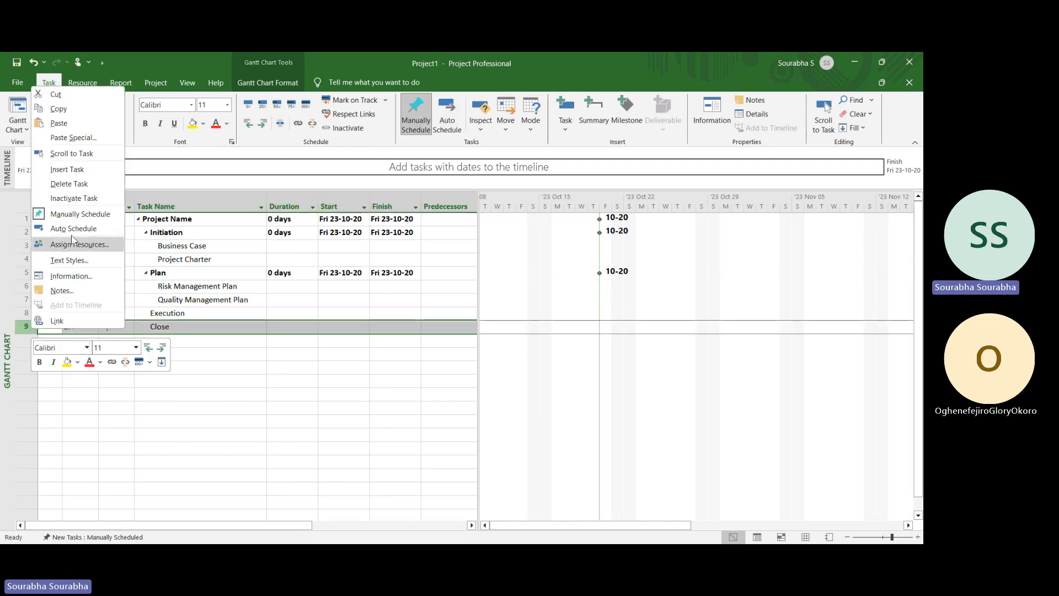
left_click(67, 169)
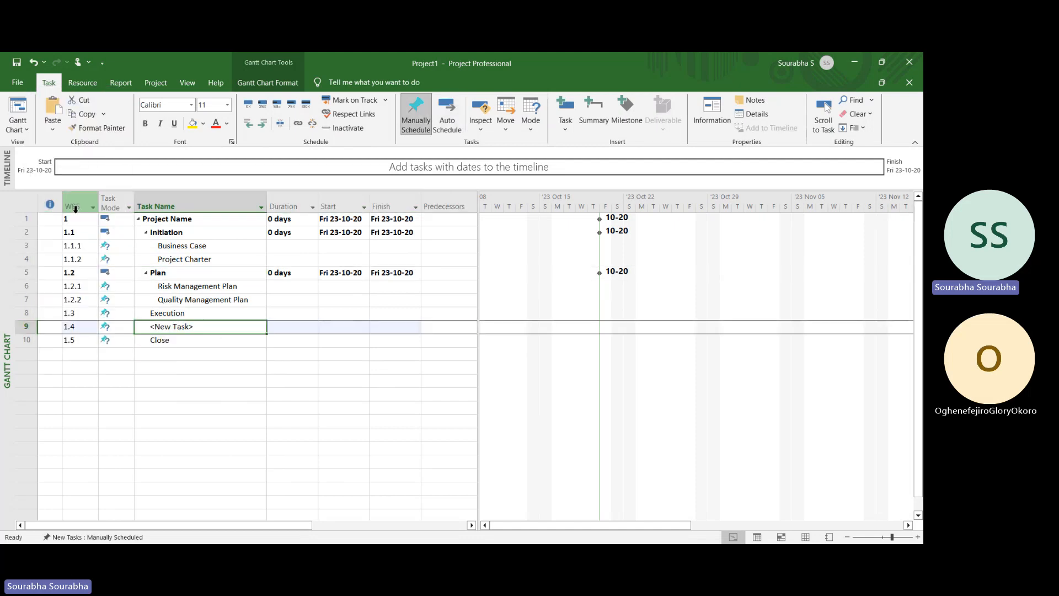
right_click(25, 328)
left_click(69, 170)
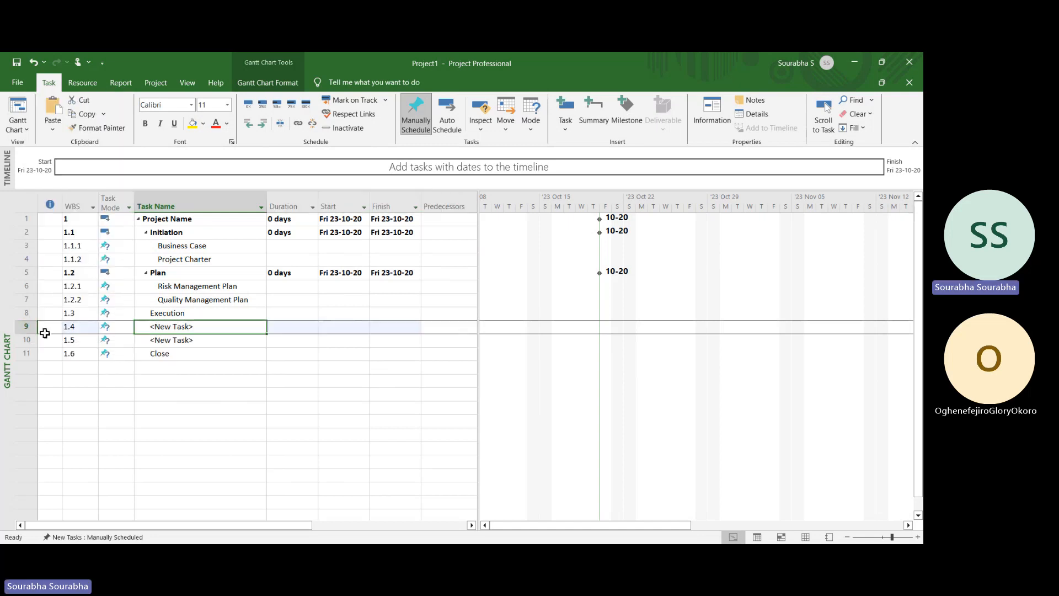
right_click(25, 328)
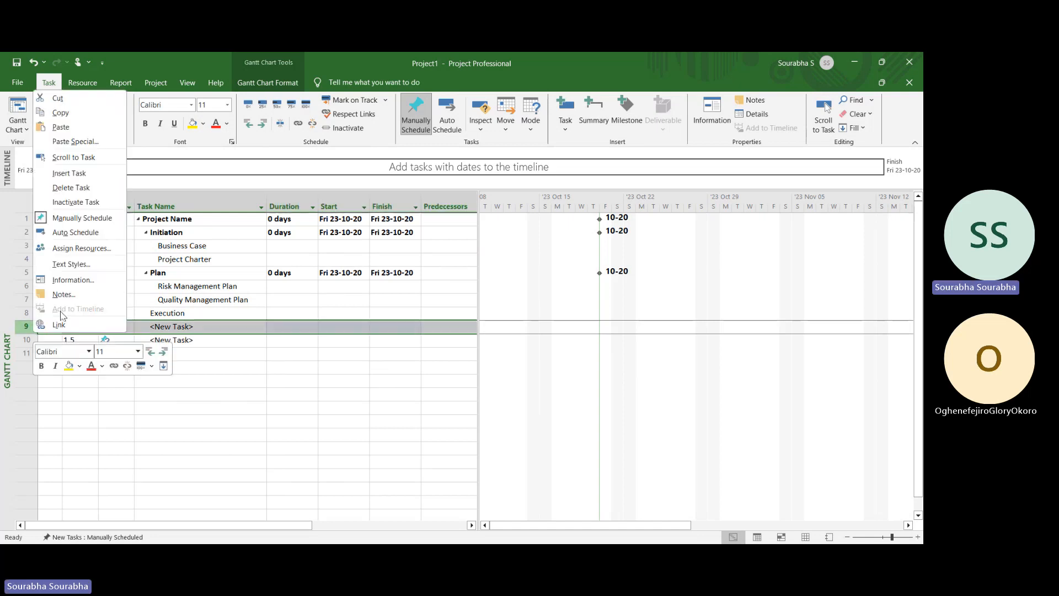
left_click(75, 174)
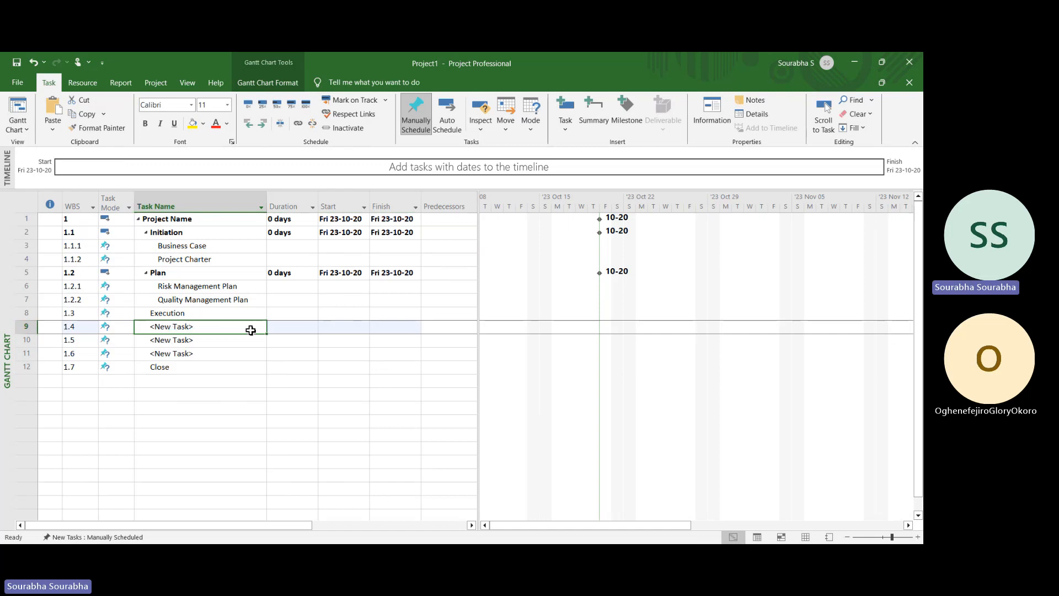
Name the three new tasks below Execution "Design", "Development" and "Testing"
type("Design")
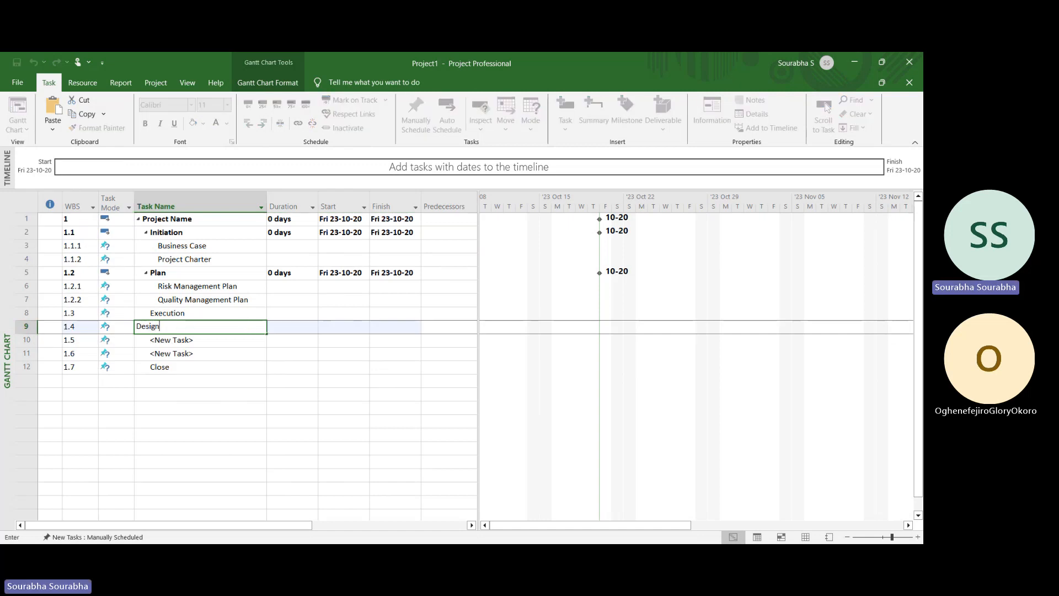
key("Return")
type("Dec")
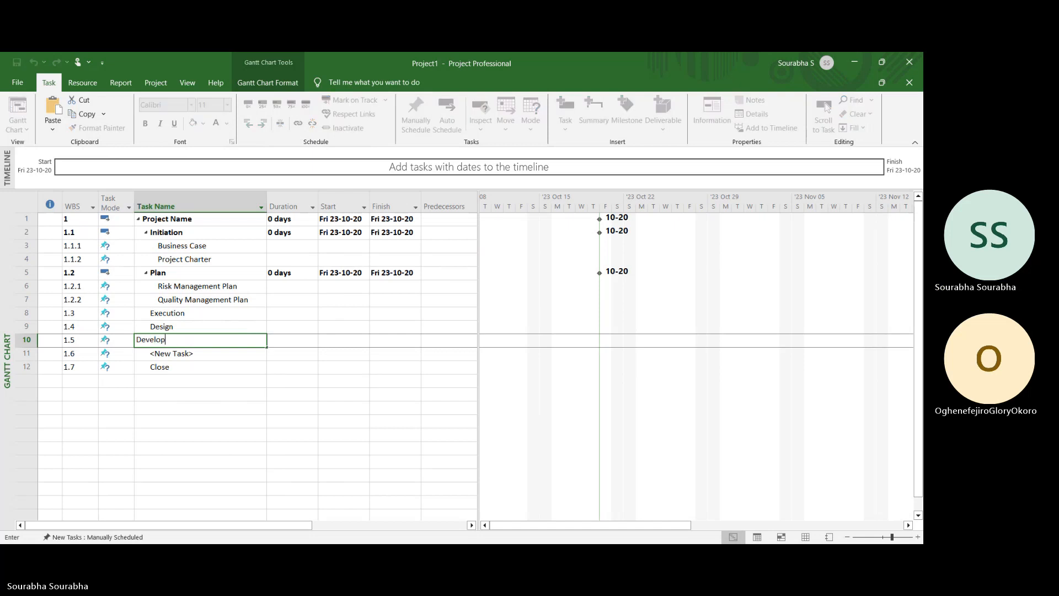
key("Return")
type("Te")
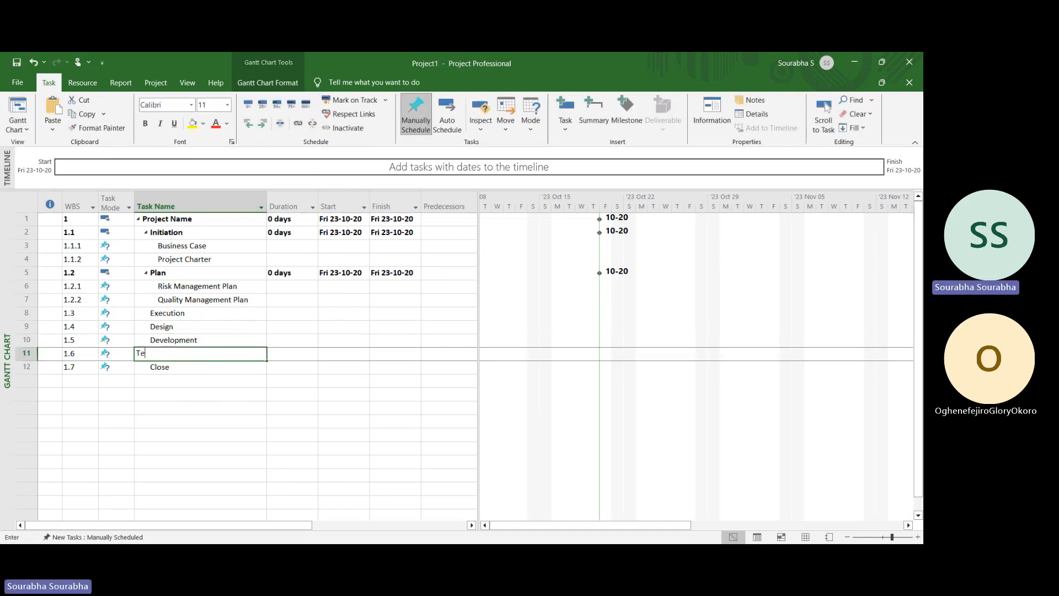
type("sting")
key("Return")
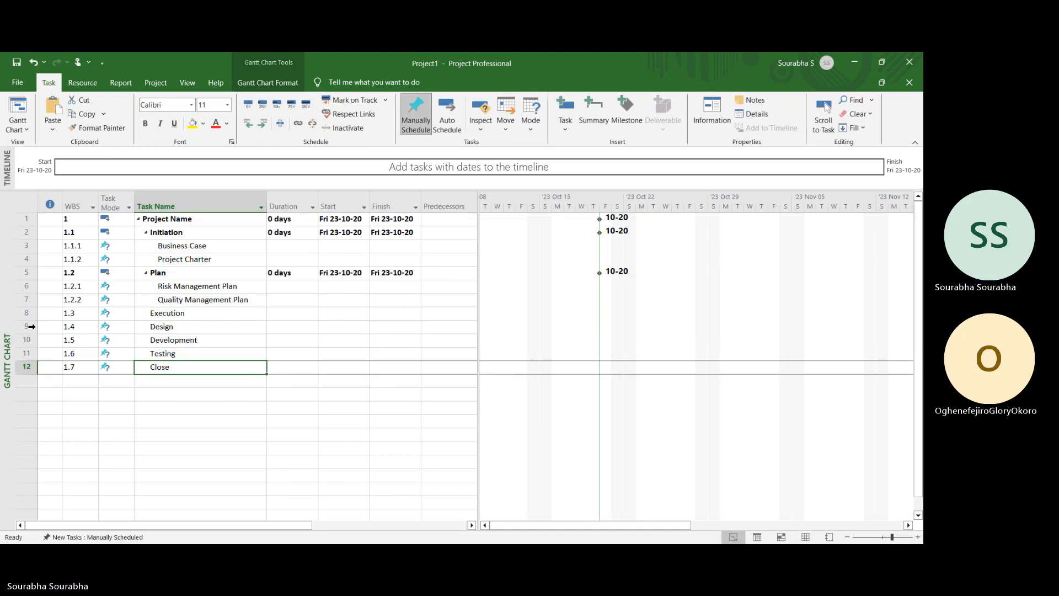
Indent Design, Development and Testing one level so they become subtasks of Execution
left_click_drag(22, 330, 25, 353)
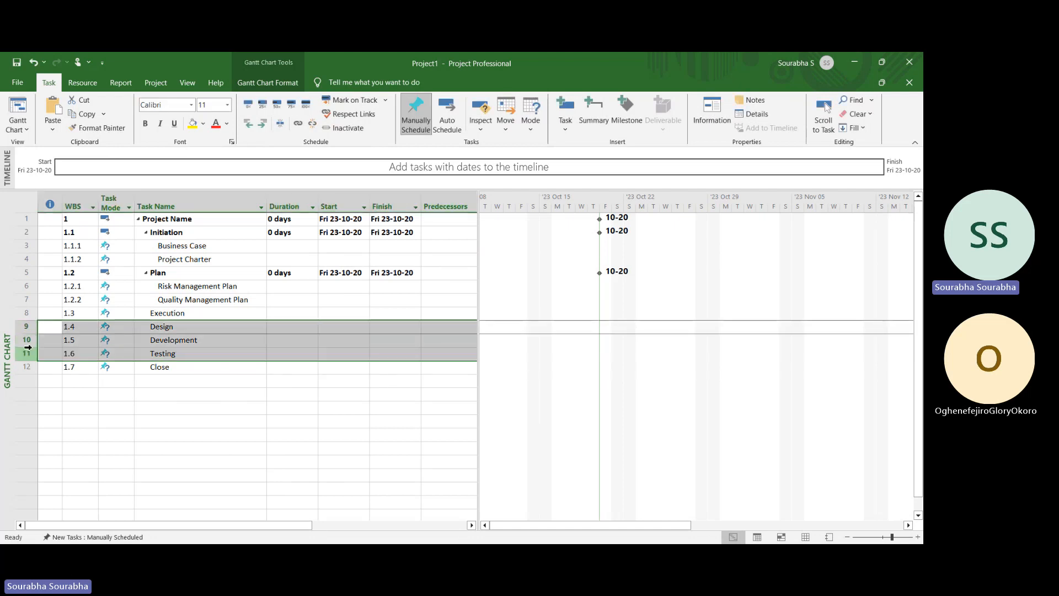
left_click(264, 124)
left_click(296, 382)
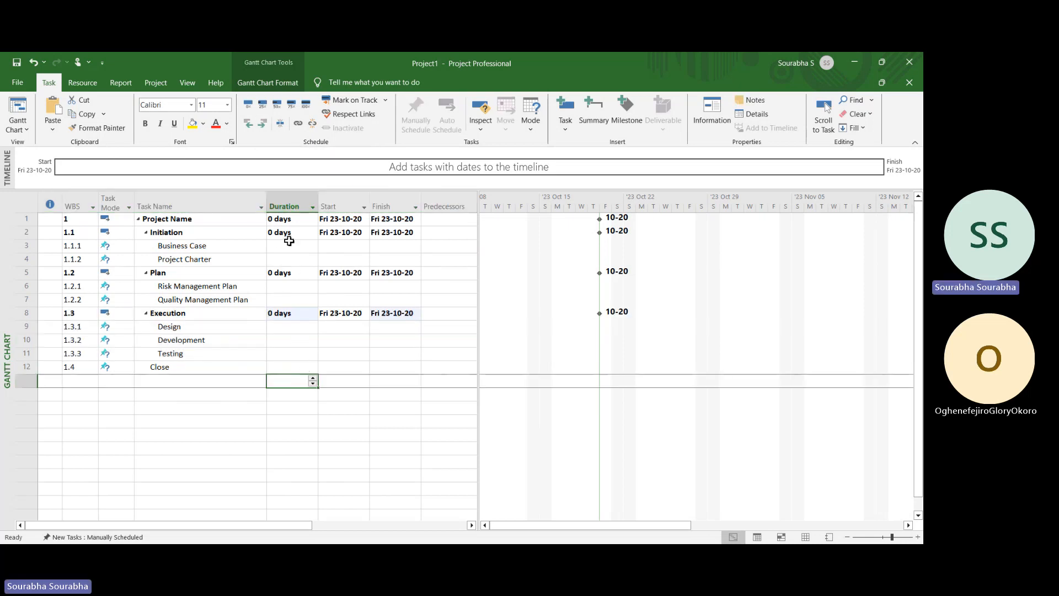
left_click_drag(244, 246, 230, 350)
left_click(213, 369)
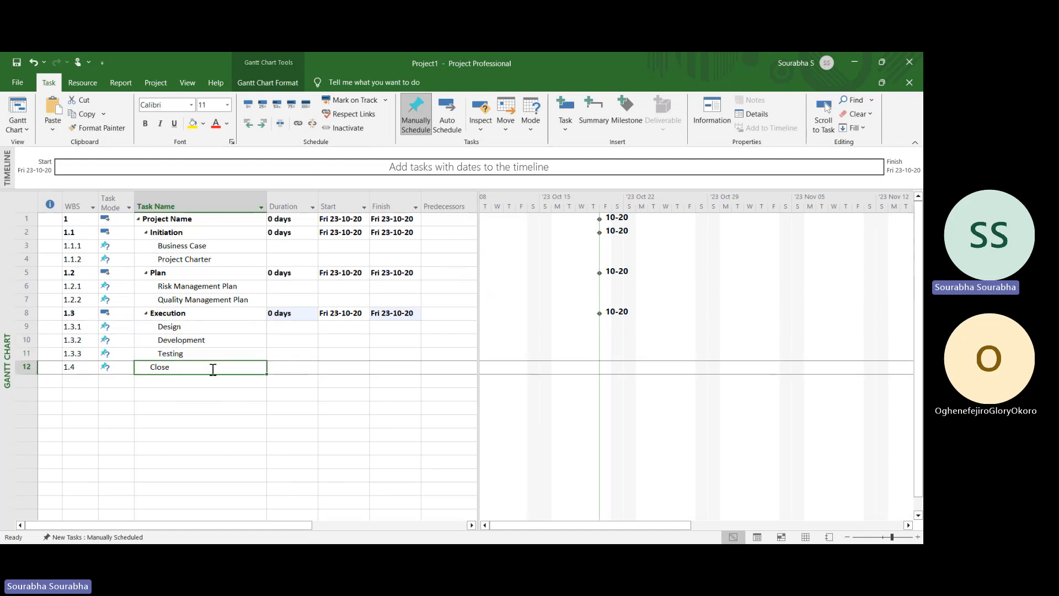
Set the durations of the Initiation subtasks to 2 days for Business Case and 3 days for Project Charter
left_click(292, 246)
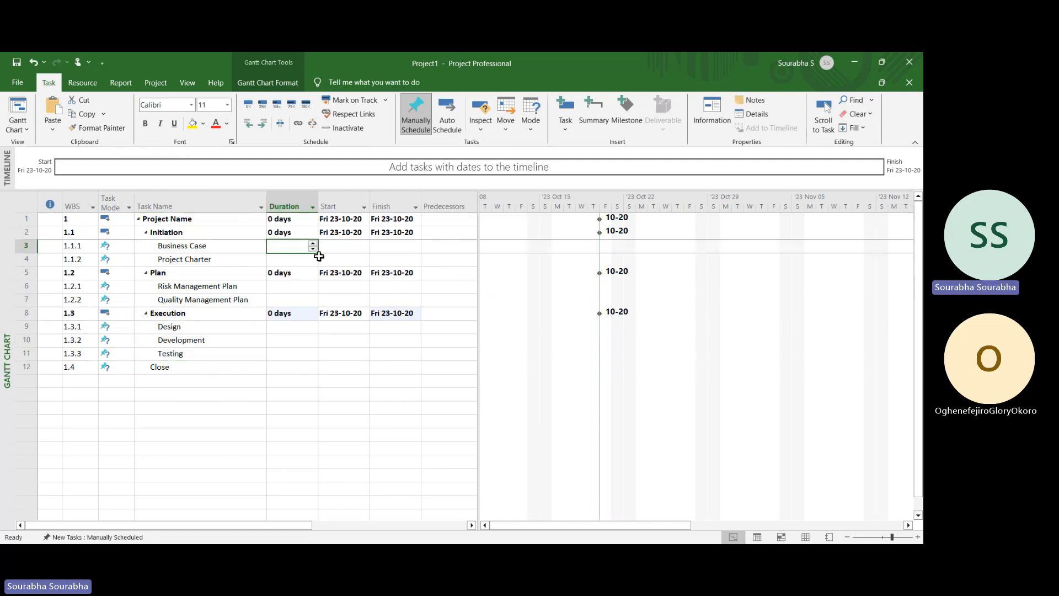
type("2")
key("Return")
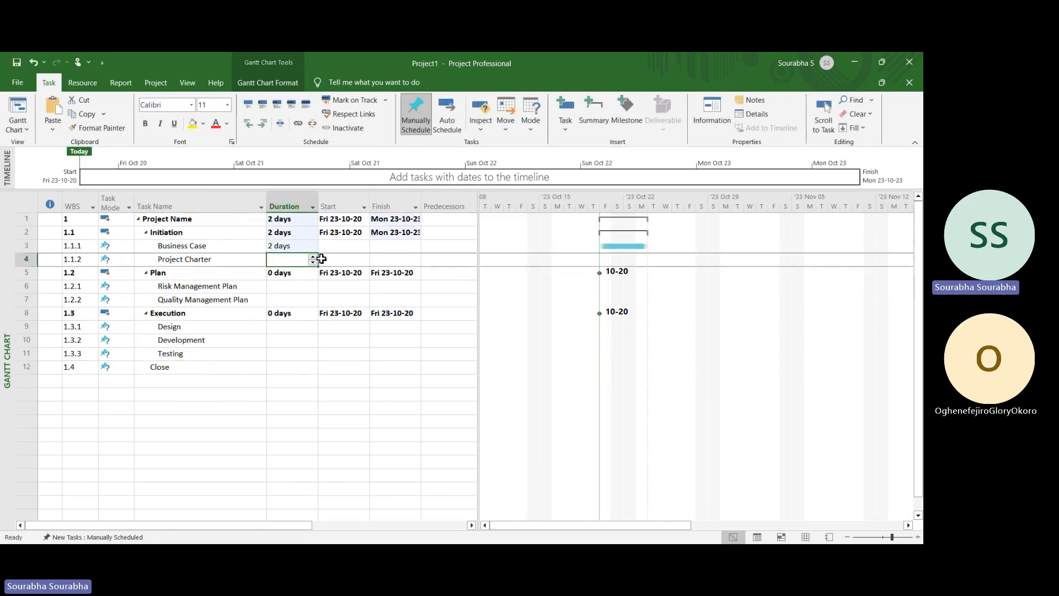
type("3")
key("Return")
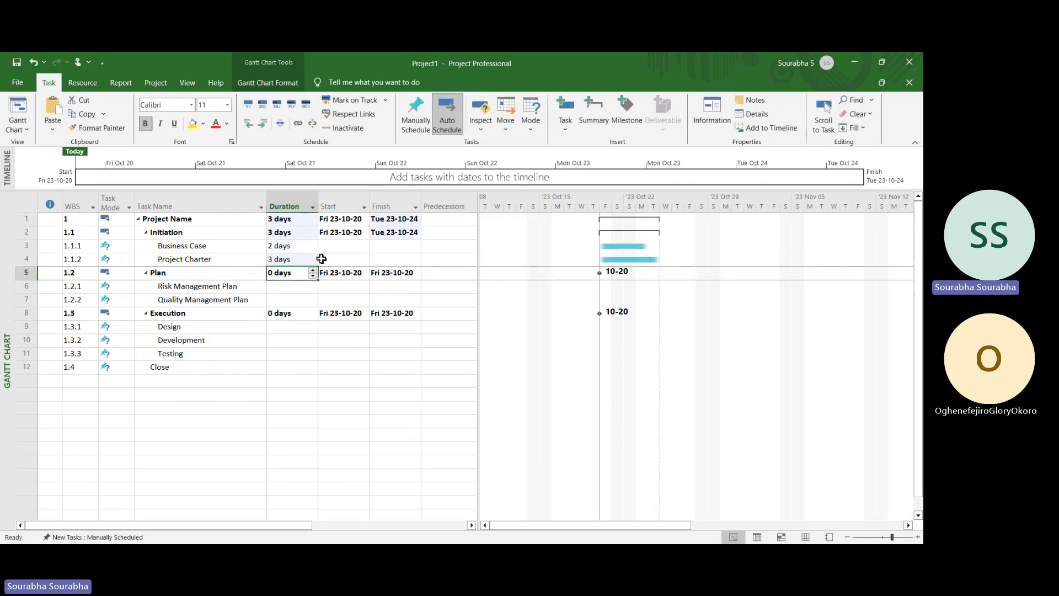
Set the durations of the Plan subtasks to 4 days for Risk Management Plan and 5 days for Quality Management Plan
key("Return")
type("4")
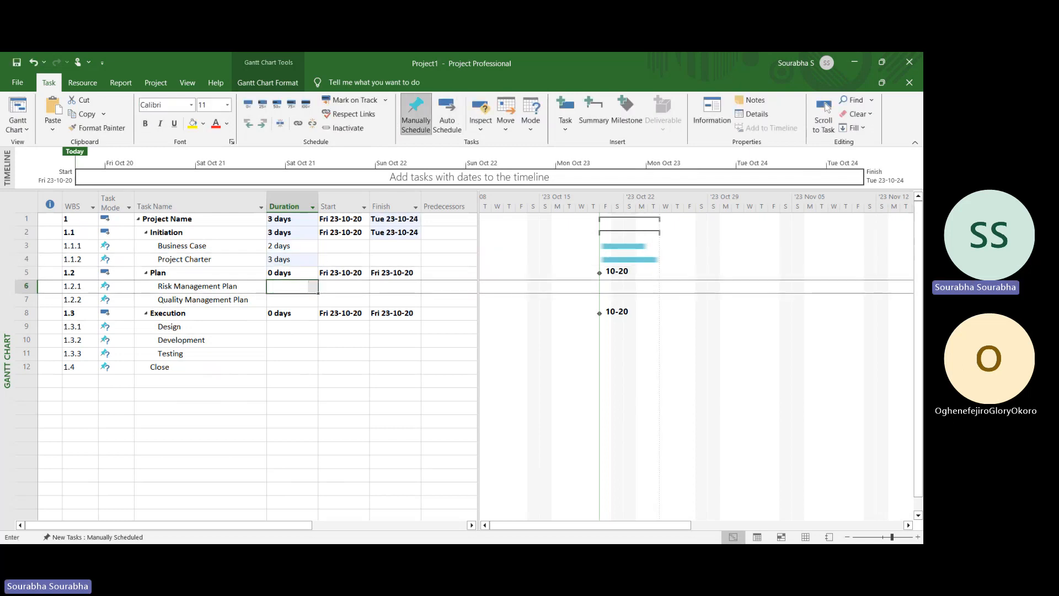
key("Return")
type("5")
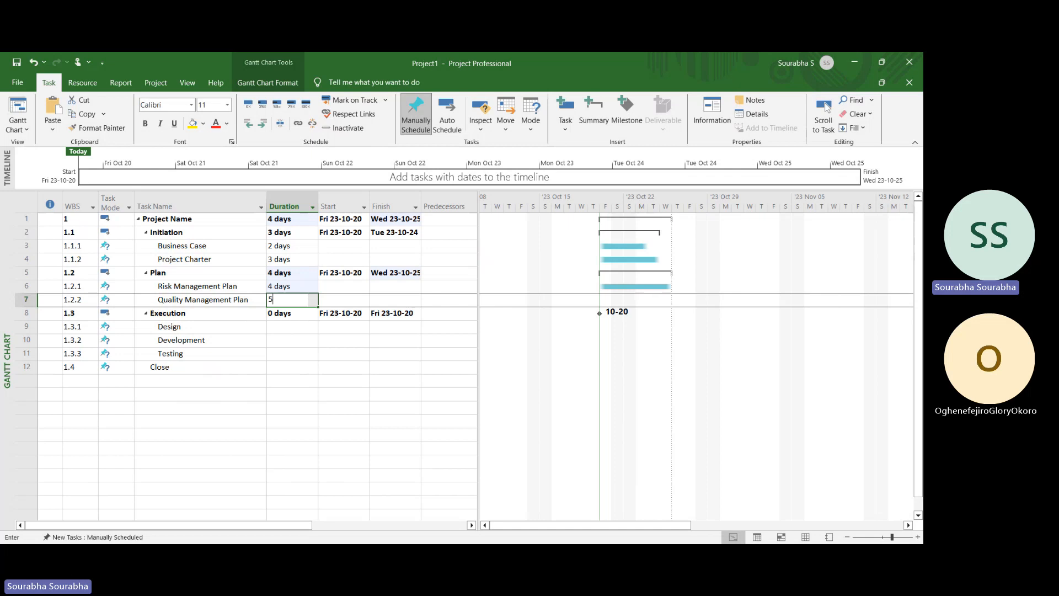
key("Return")
key("Return")
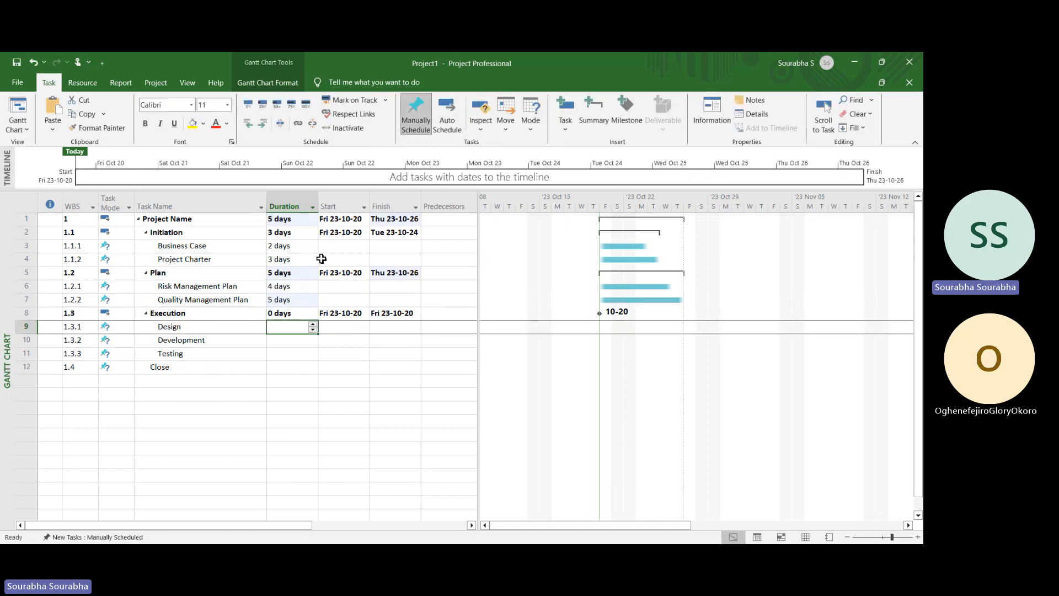
Set the durations to 10 days for Design, 20 days for Development, 8 days for Testing and 2 days for Close
type("10")
key("Return")
type("20")
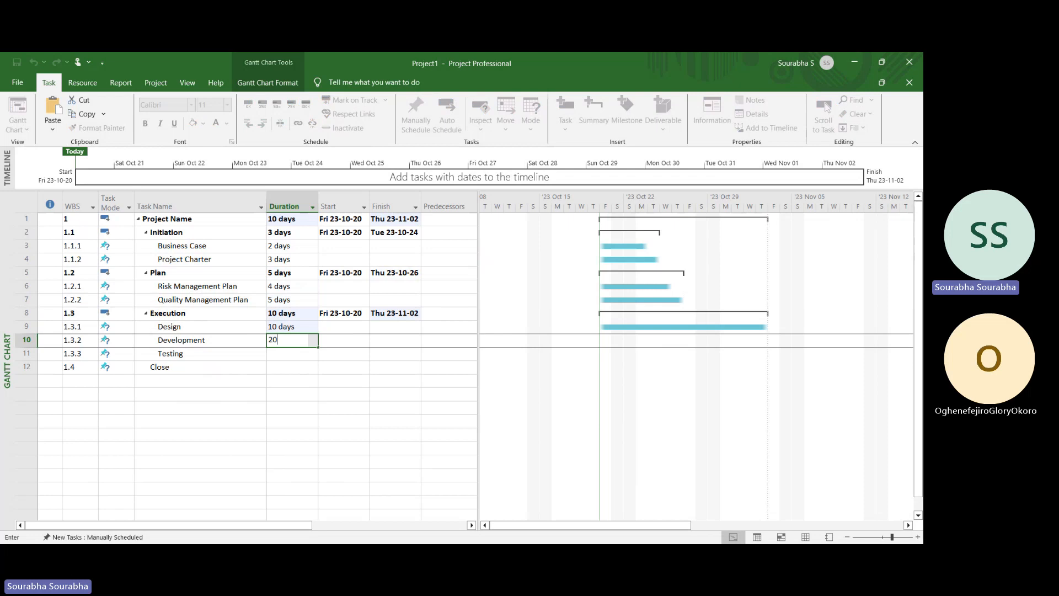
key("Return")
type("8")
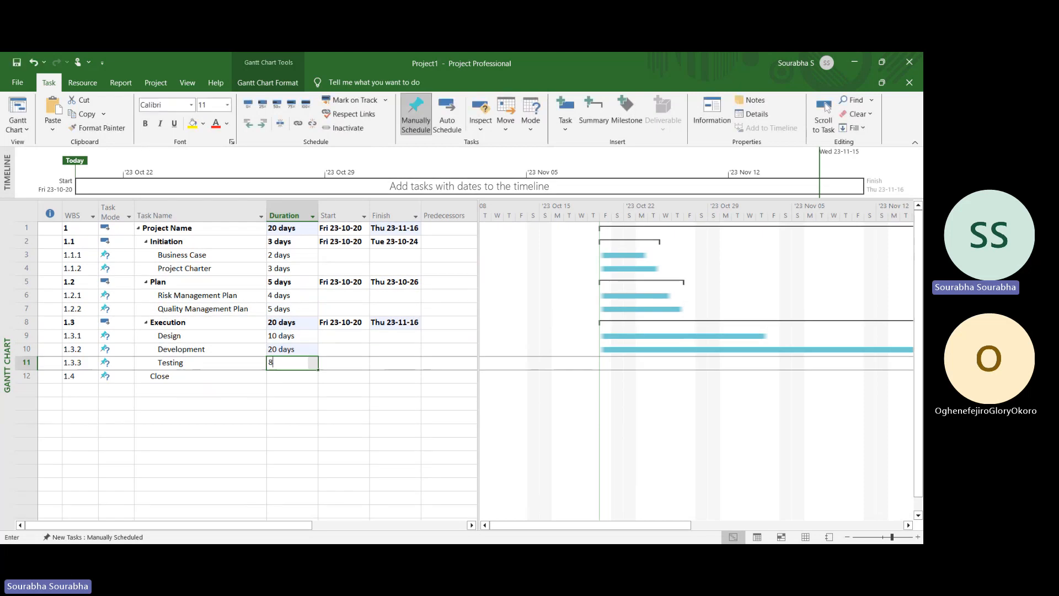
key("Return")
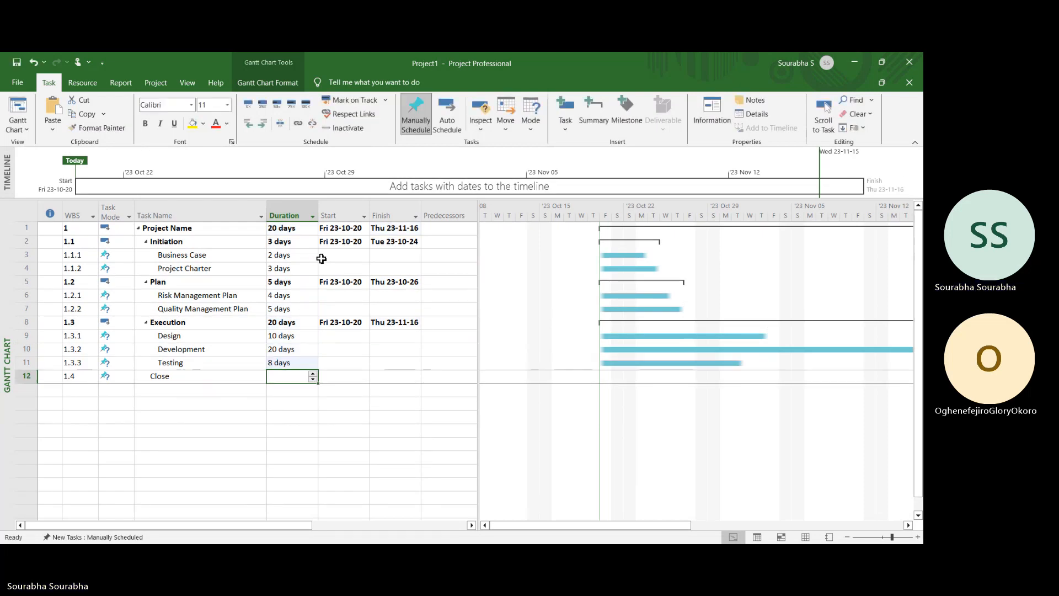
type("2")
key("Return")
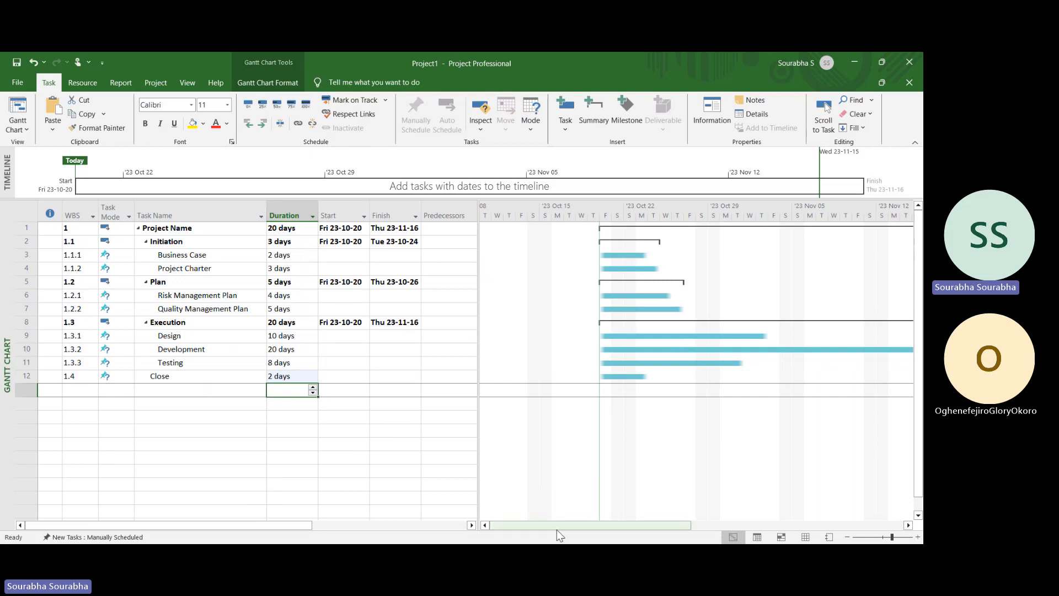
Link Business Case to Project Charter so the charter follows the business case, and check their bars in the Gantt chart
left_click_drag(557, 525, 586, 531)
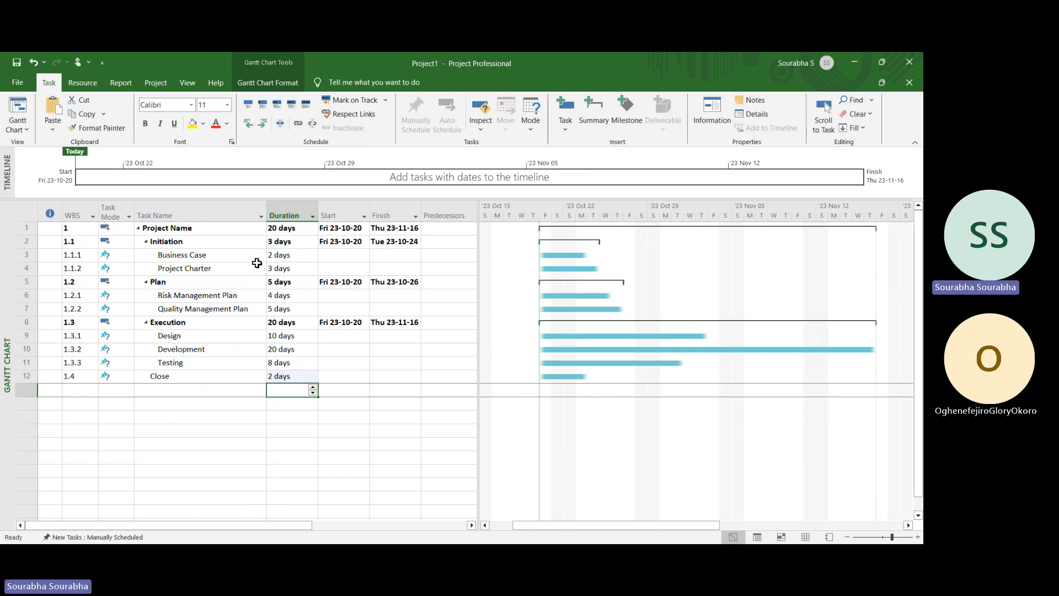
left_click(195, 255)
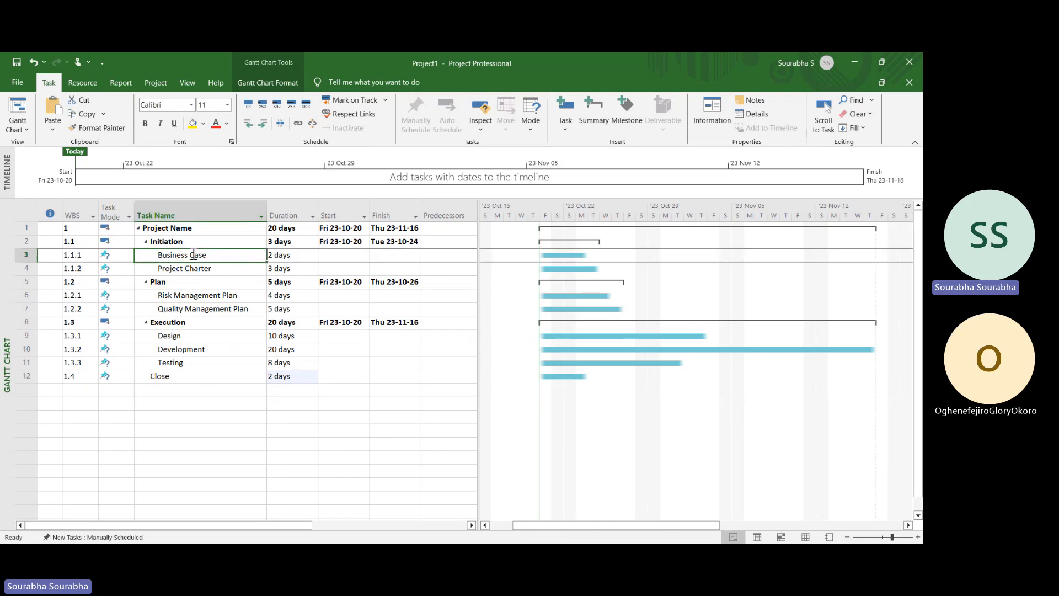
left_click(213, 269)
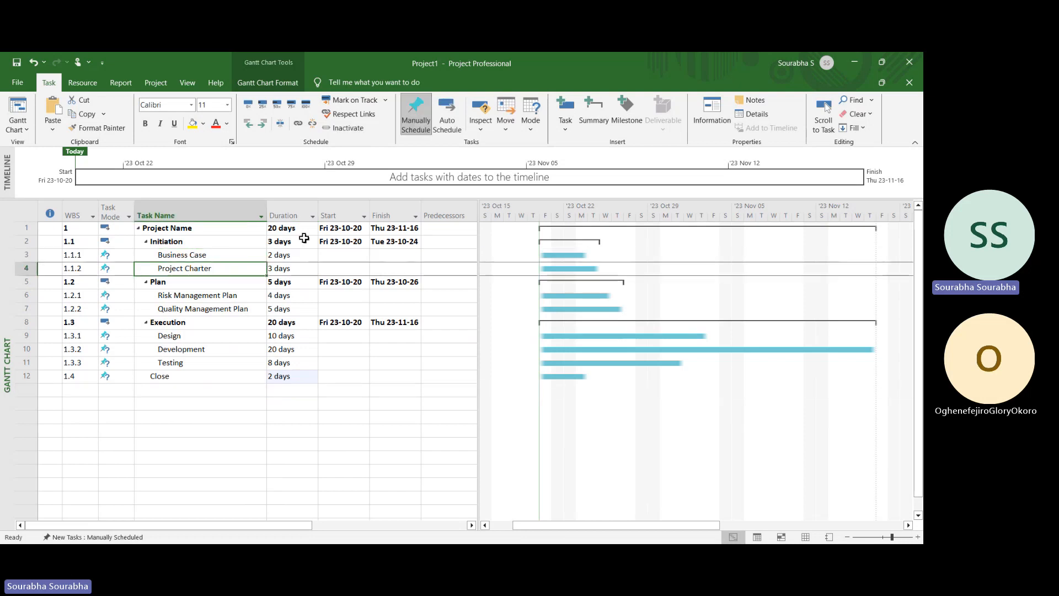
left_click(244, 256)
left_click_drag(244, 256, 240, 268)
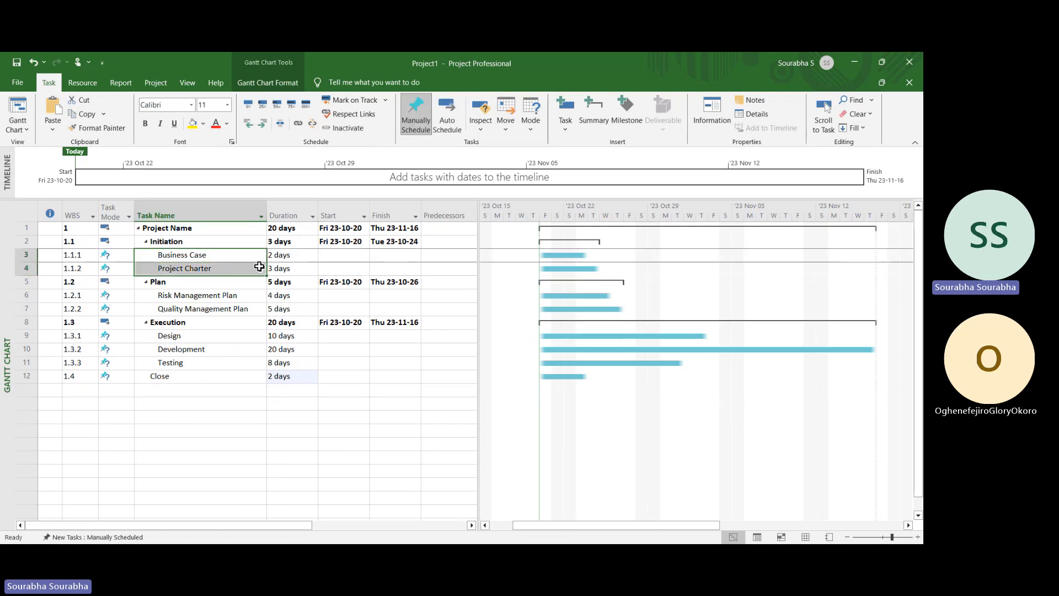
left_click(298, 125)
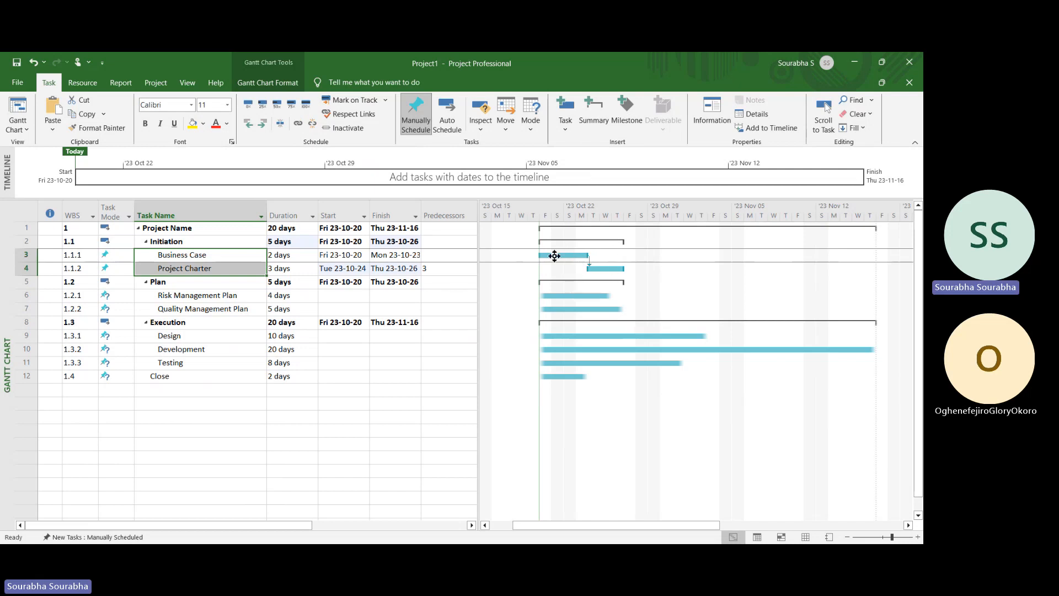
left_click(555, 255)
left_click(614, 267)
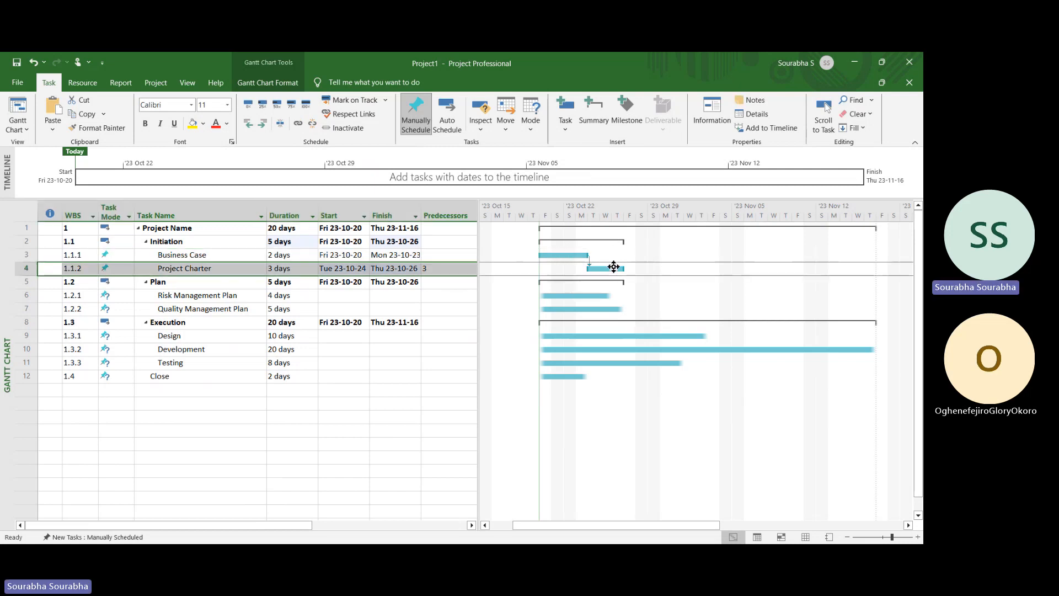
left_click(359, 375)
Link Risk Management Plan to Quality Management Plan so the quality plan starts after the risk plan
left_click_drag(226, 295, 228, 318)
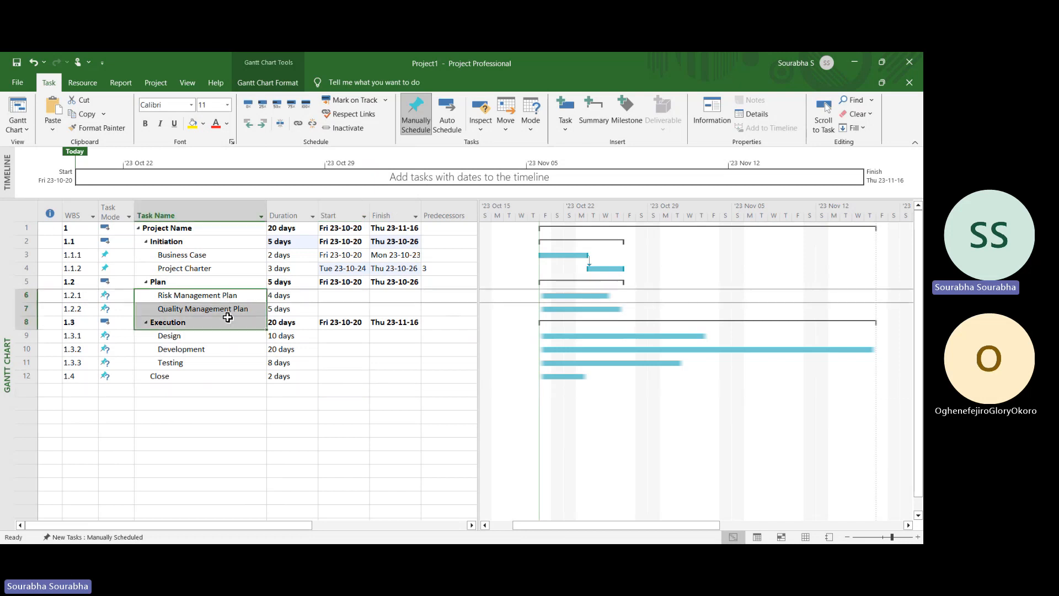
left_click(229, 304)
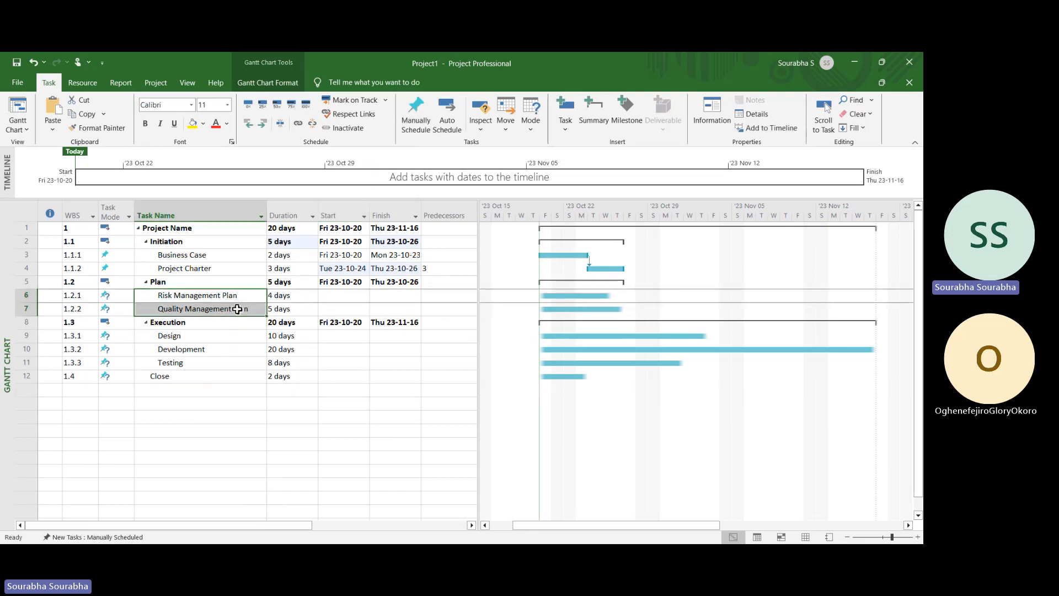
left_click(333, 307)
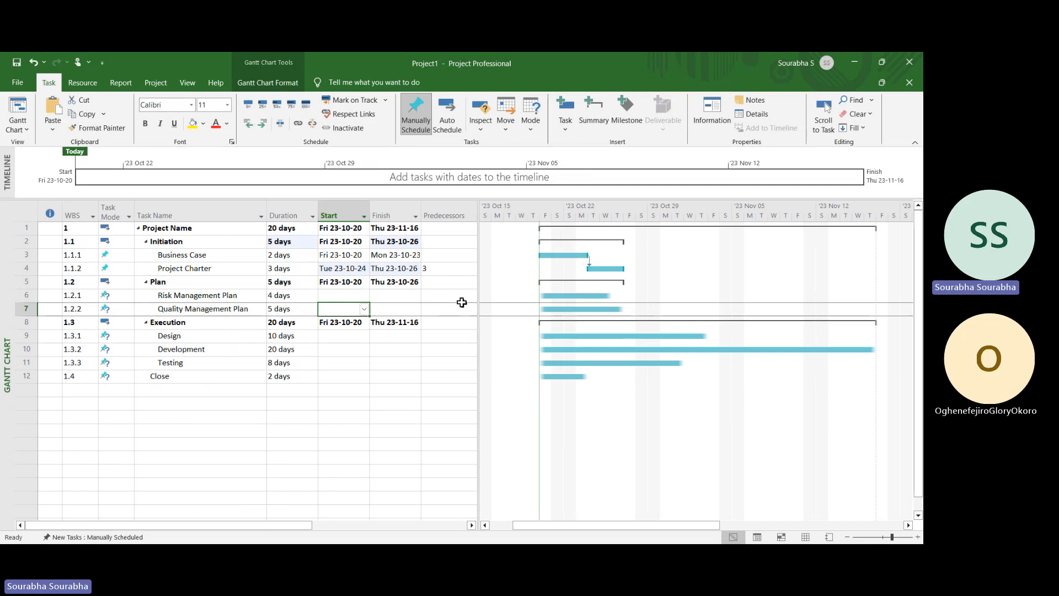
left_click_drag(335, 299, 336, 310)
left_click_drag(229, 301, 228, 311)
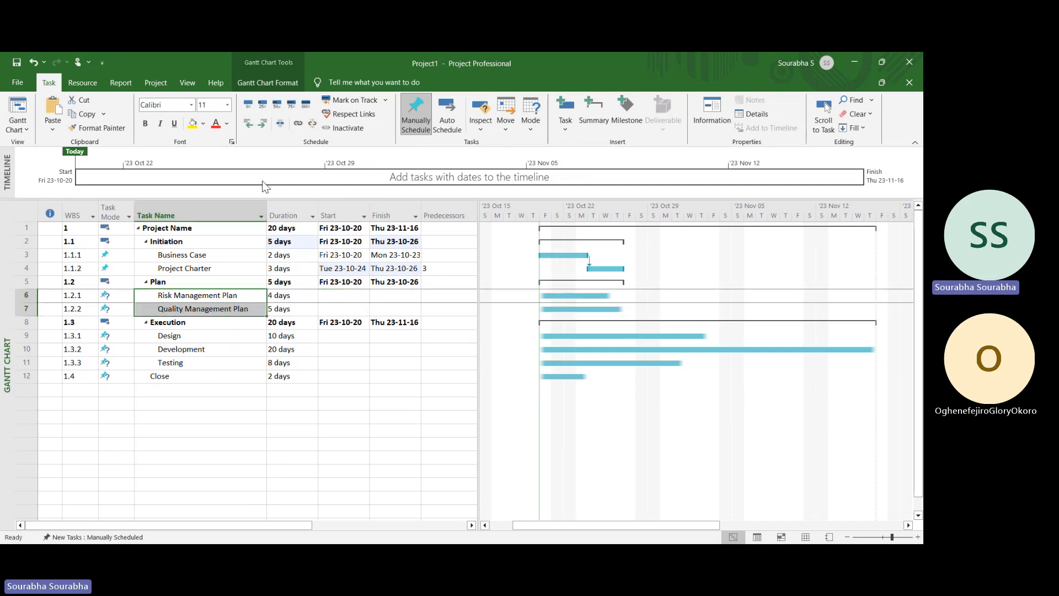
left_click(298, 123)
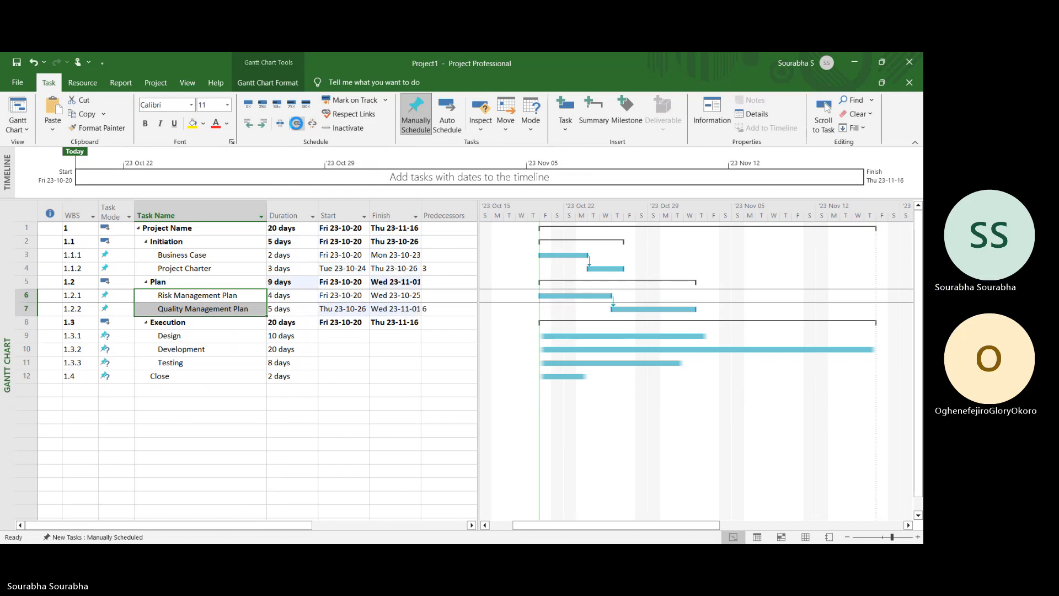
Link Design, Development, Testing and Close in sequence so each task follows the one before it
left_click(350, 372)
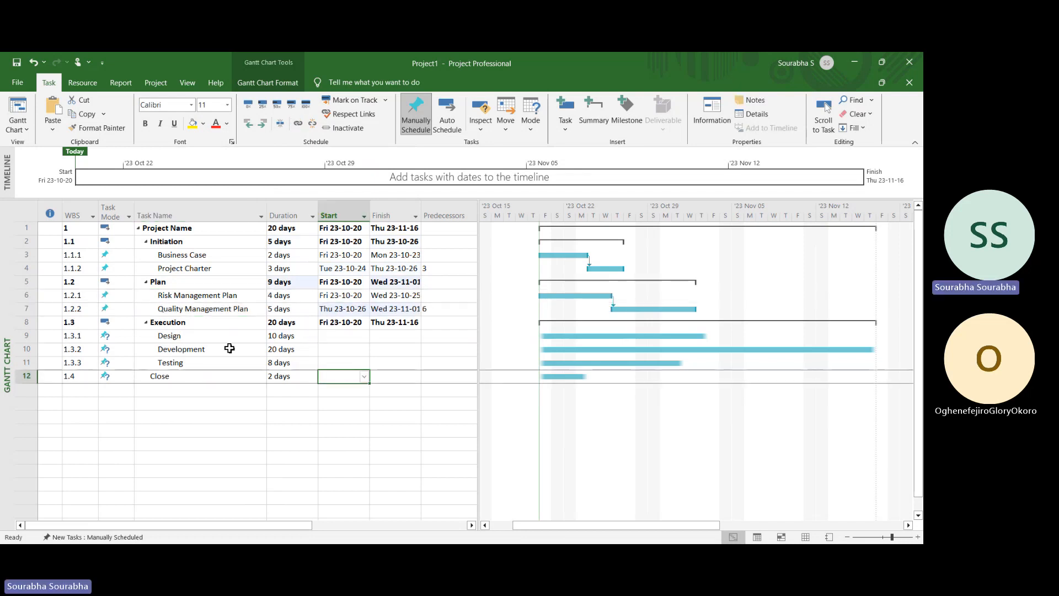
left_click_drag(224, 335, 213, 372)
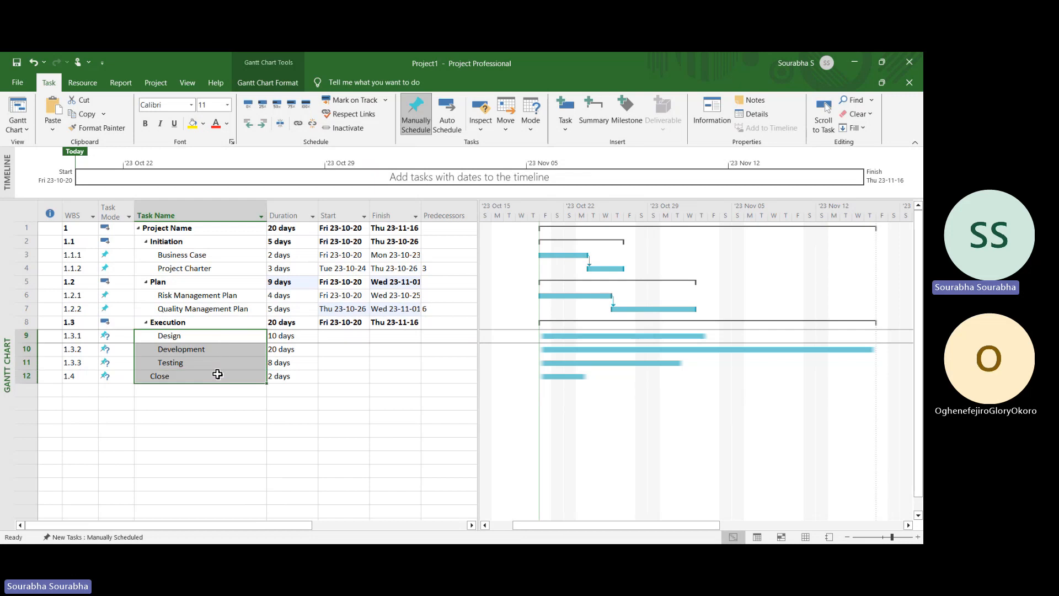
left_click(298, 124)
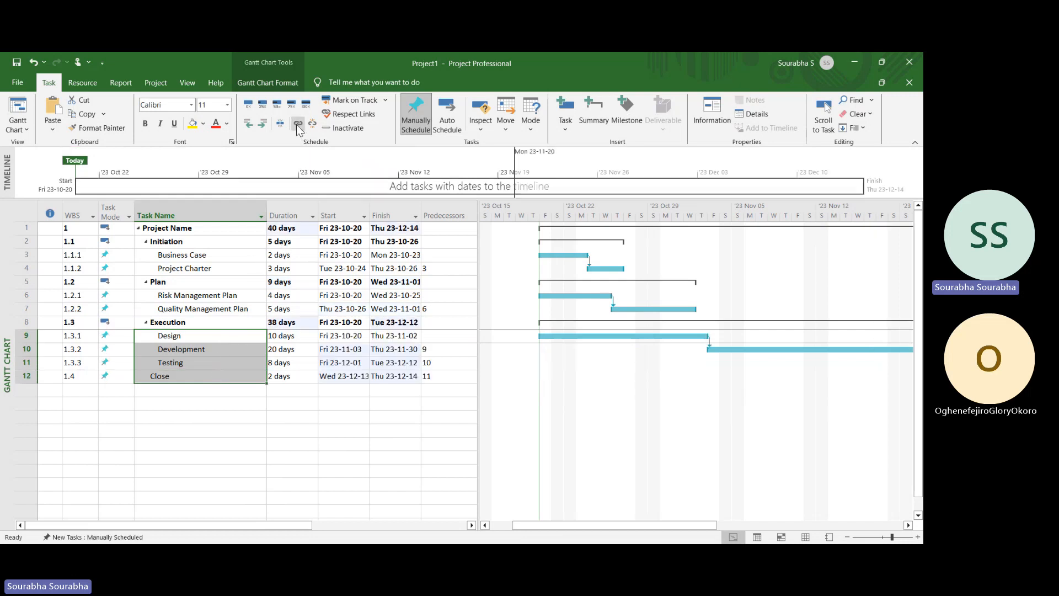
left_click(309, 413)
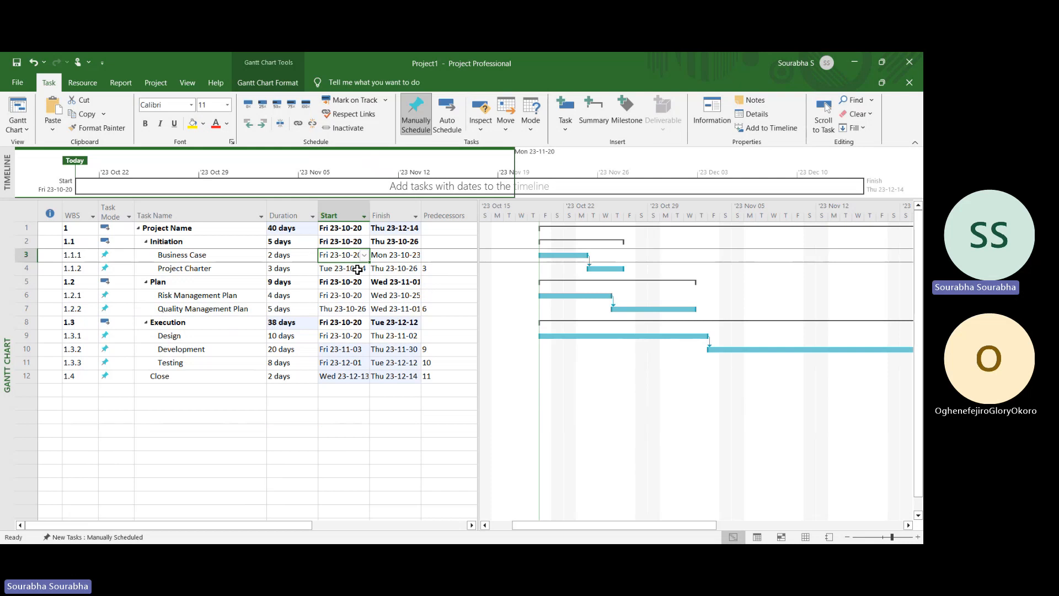
Widen the Start column to fit its full dates and extend the task table to show the whole Predecessors column
left_click(338, 296)
left_click(336, 334)
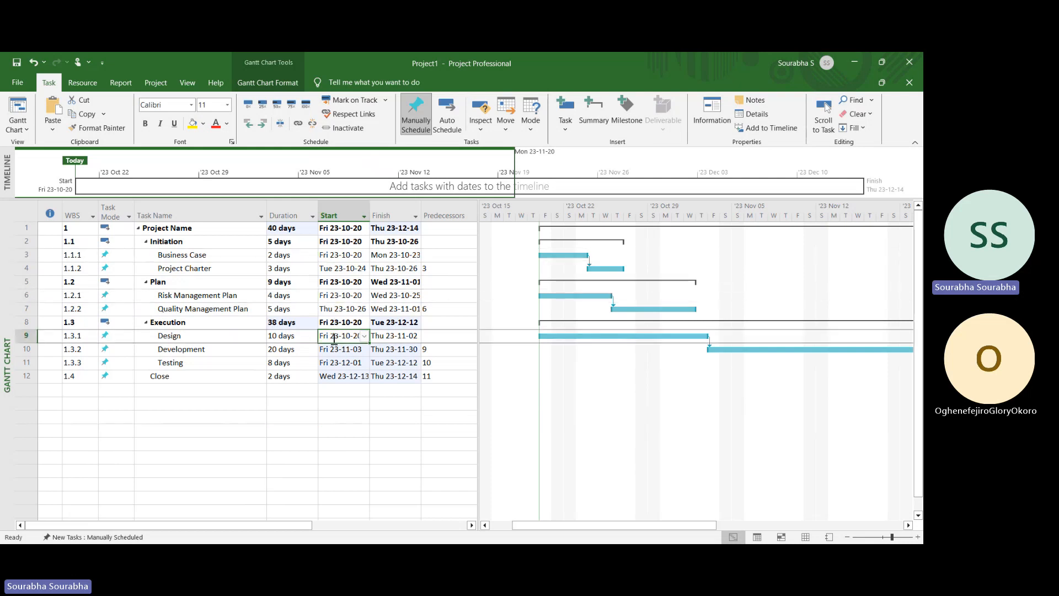
left_click_drag(370, 213, 384, 213)
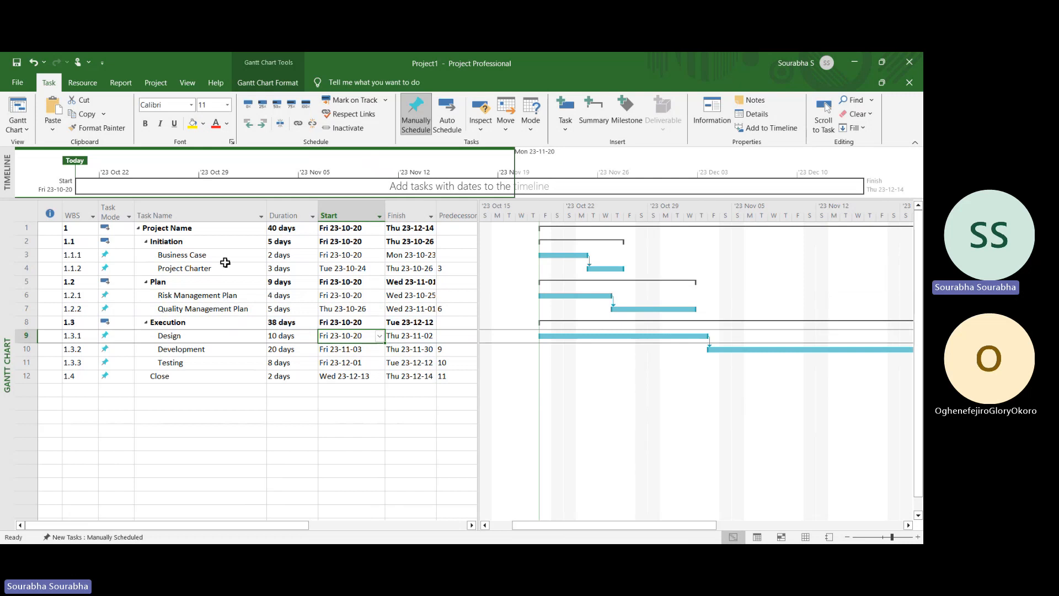
left_click(210, 298)
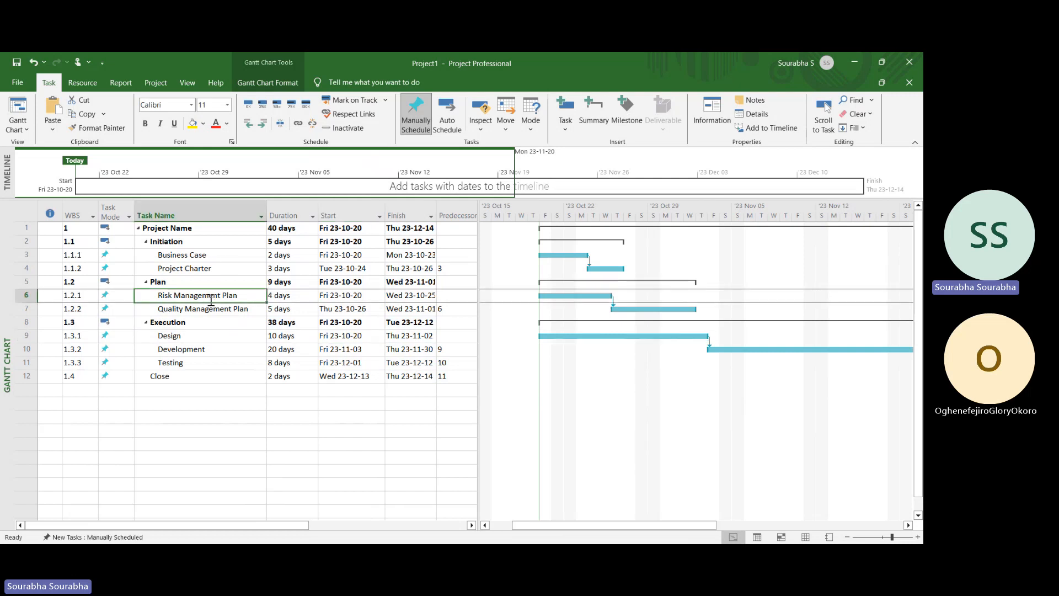
left_click(243, 268)
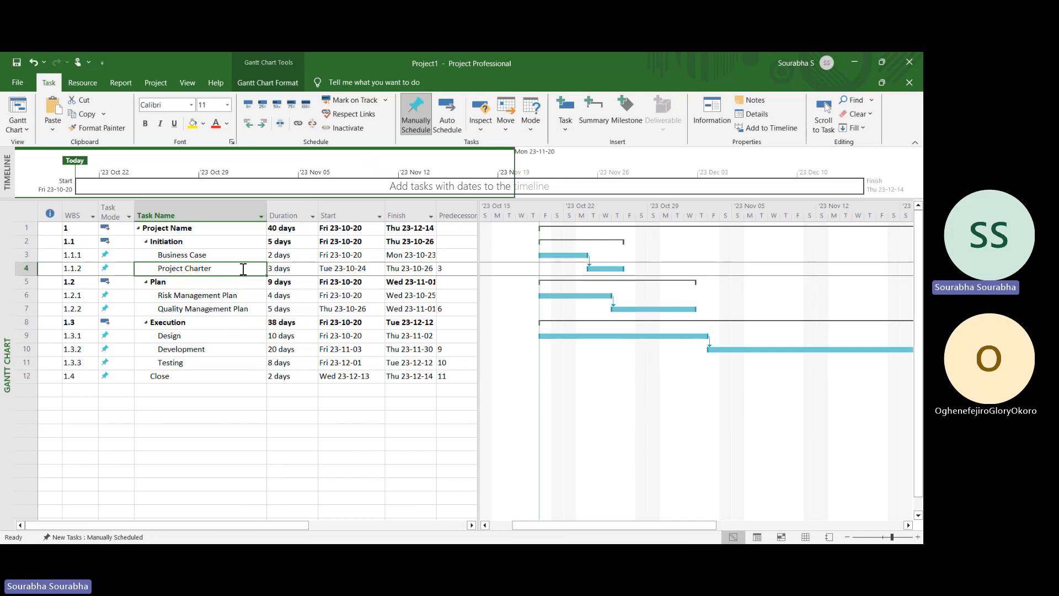
left_click(26, 295)
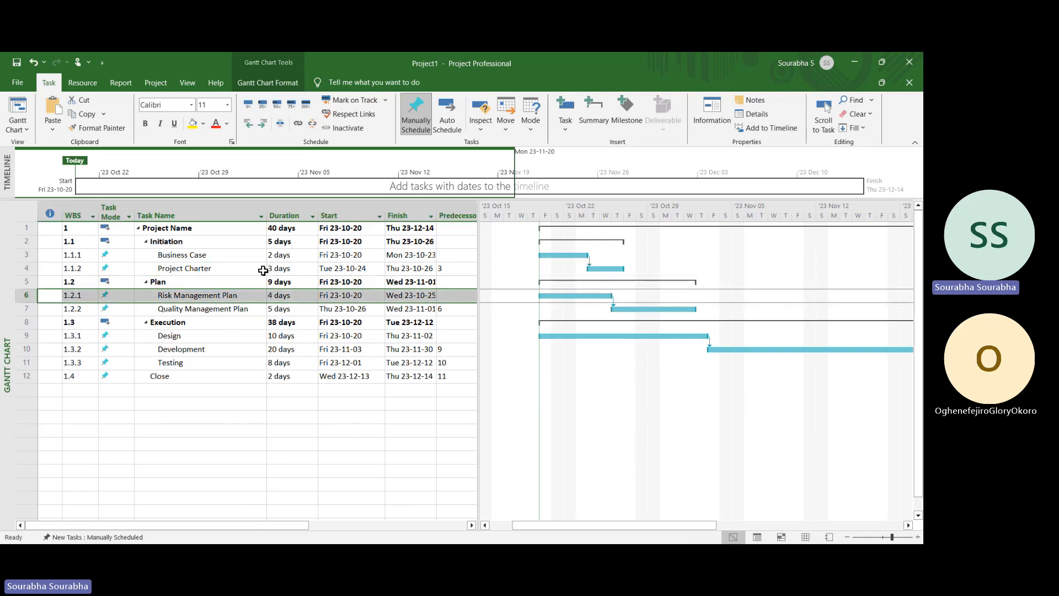
left_click_drag(479, 223, 528, 224)
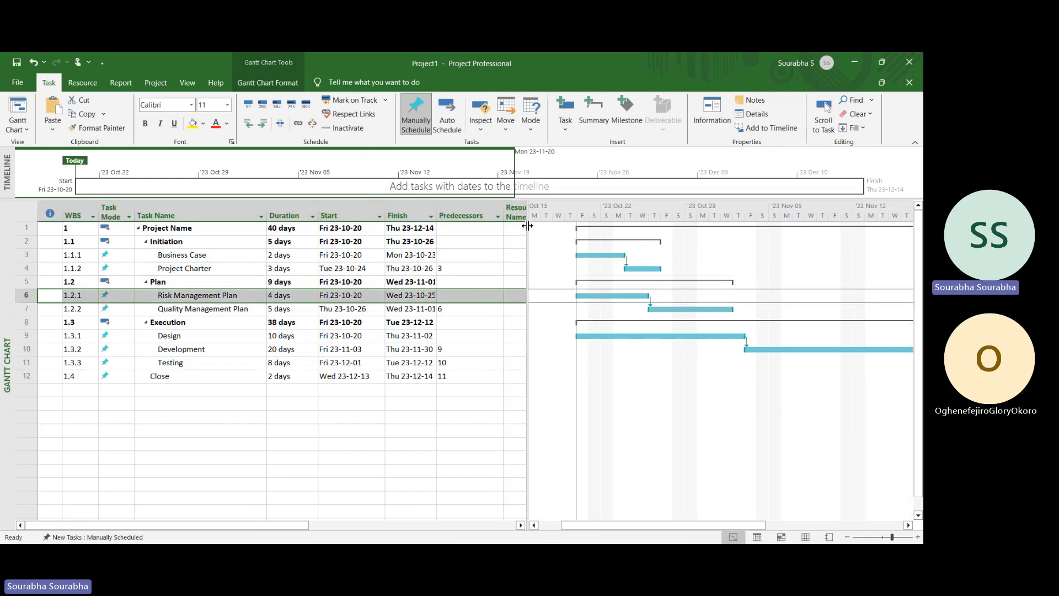
Highlight the empty Predecessors cells of Risk Management Plan and Design in yellow
left_click(452, 203)
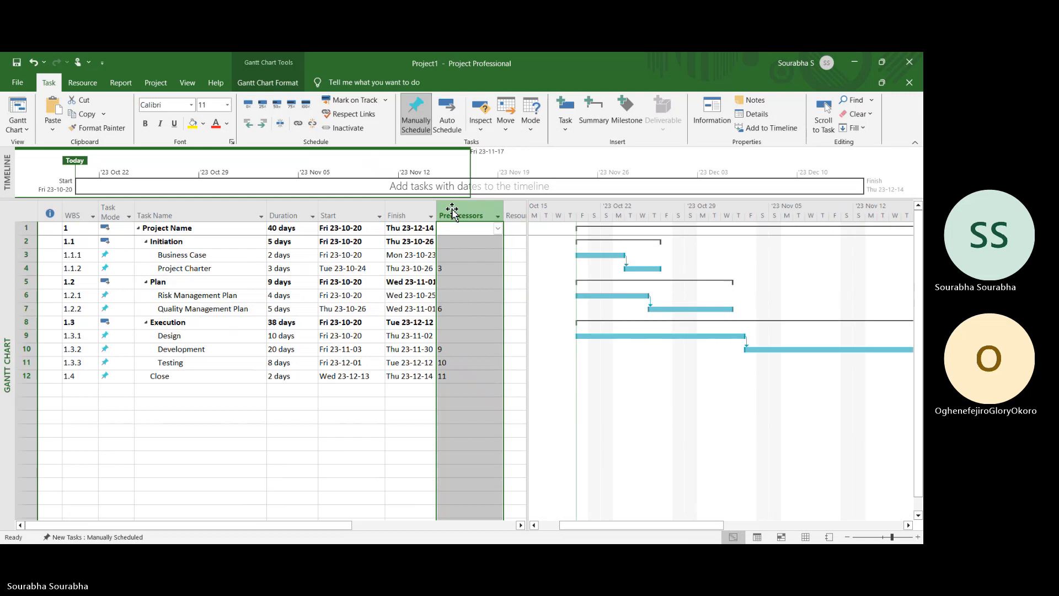
left_click(466, 298)
left_click(192, 123)
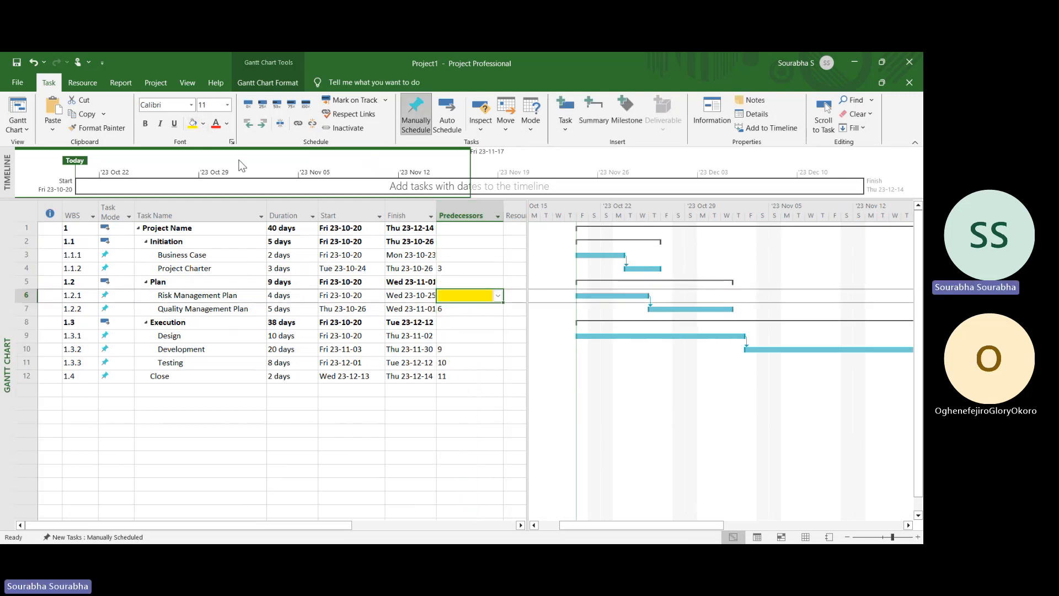
left_click(470, 335)
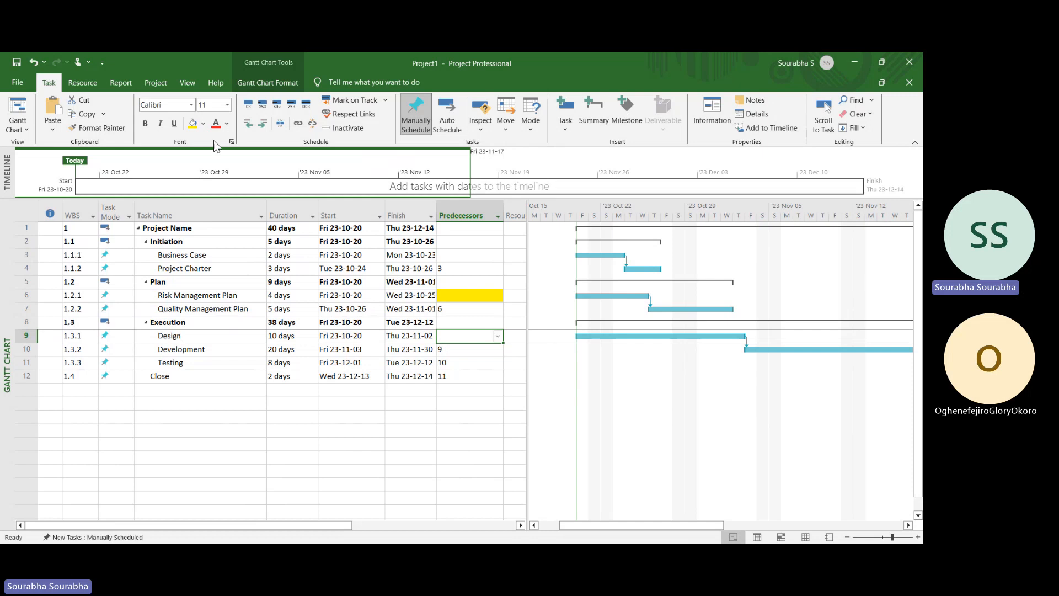
left_click(193, 122)
left_click(294, 376)
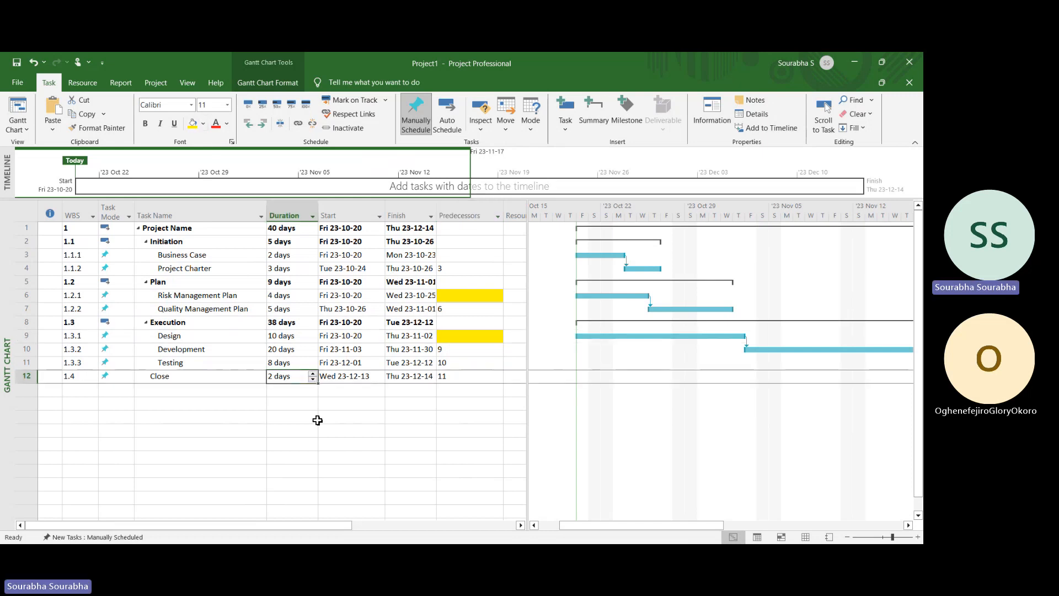
Set the predecessor of Risk Management Plan to task 4, Project Charter
left_click(455, 298)
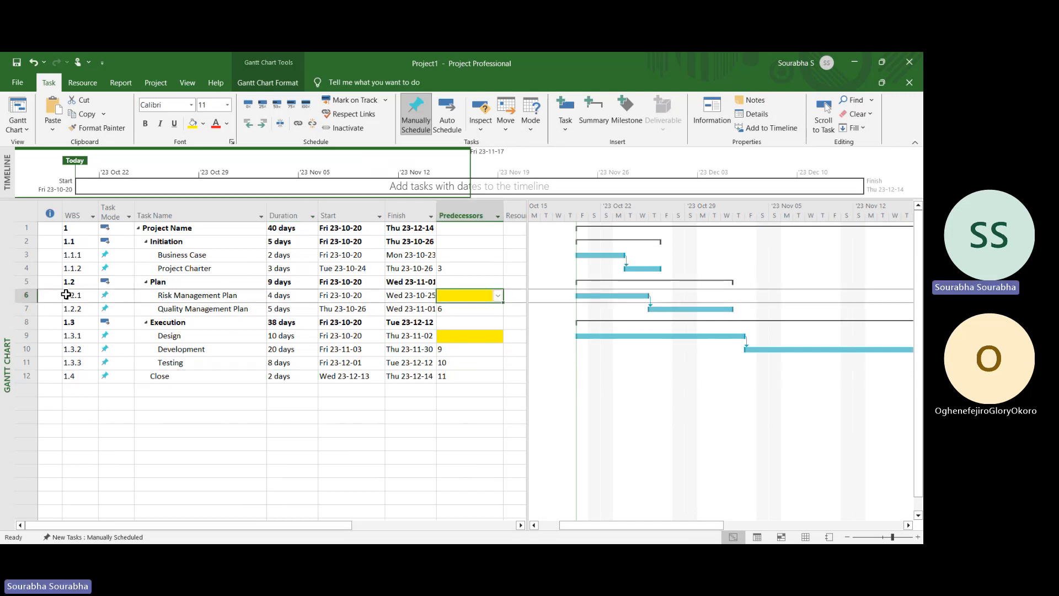
left_click(195, 297)
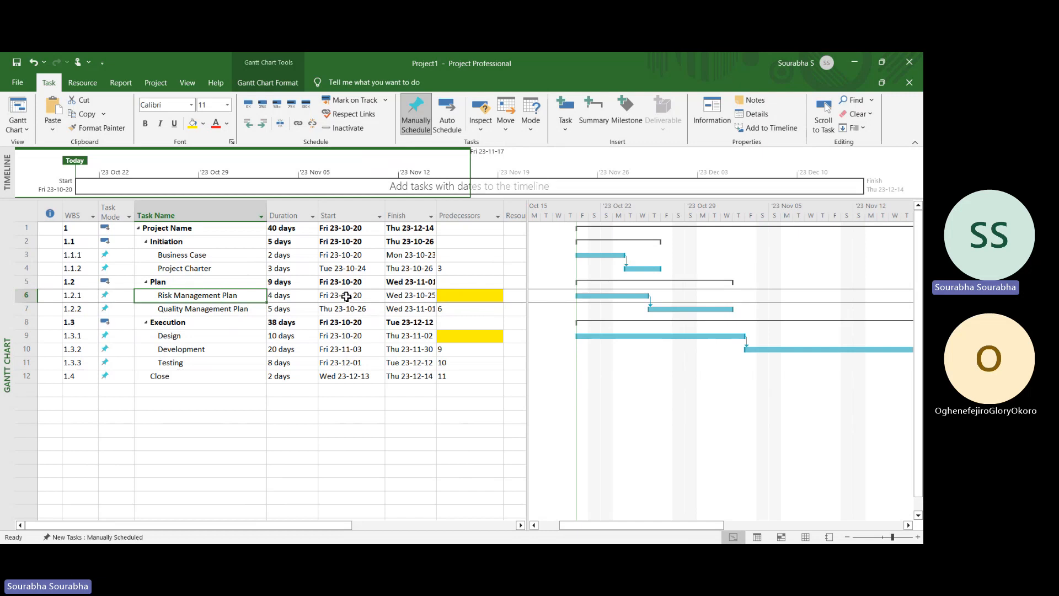
left_click(473, 297)
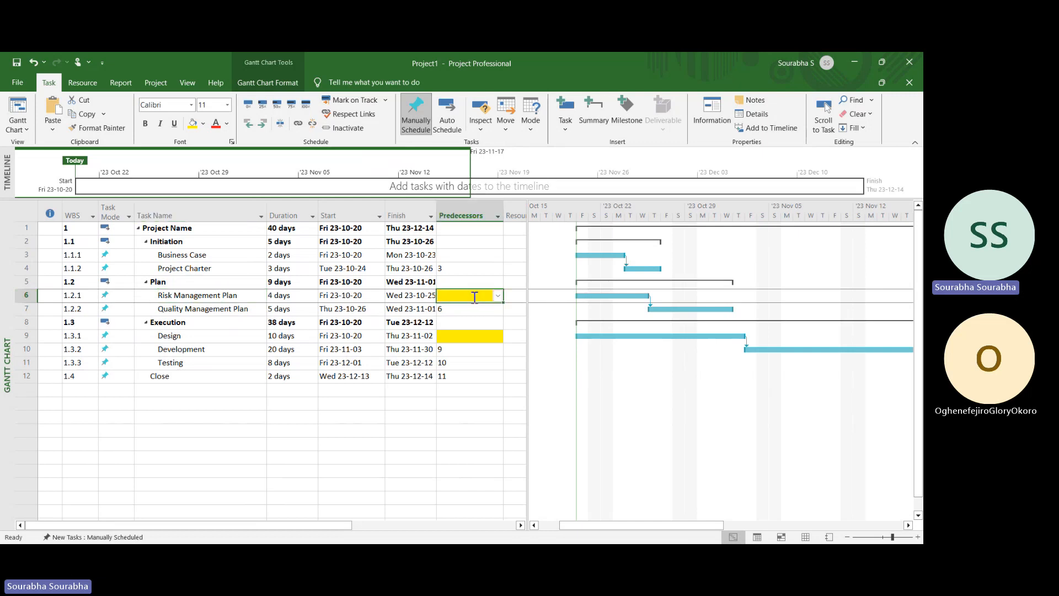
left_click(202, 268)
left_click(24, 269)
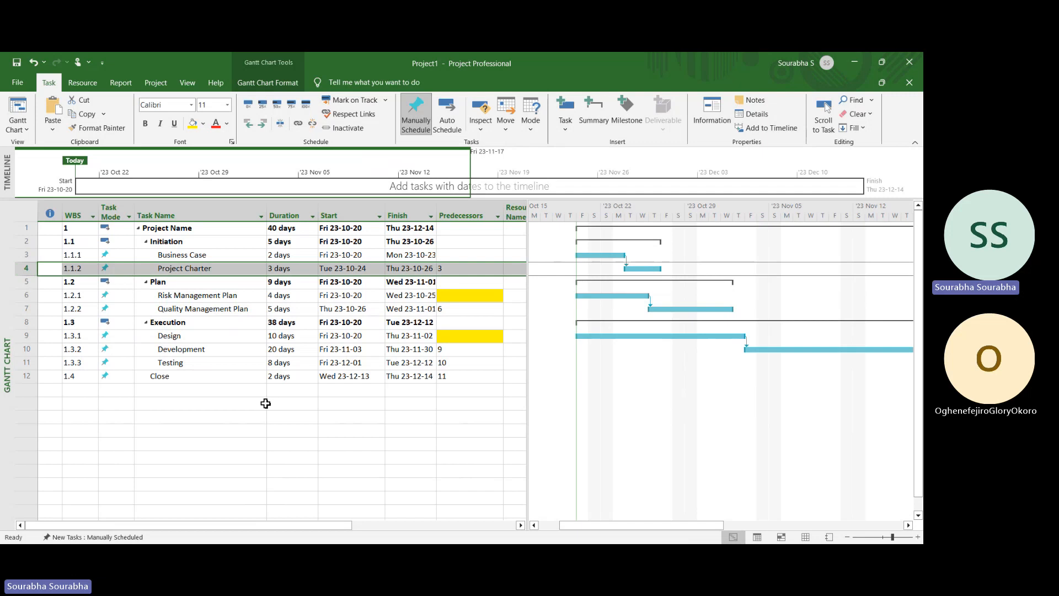
left_click(479, 296)
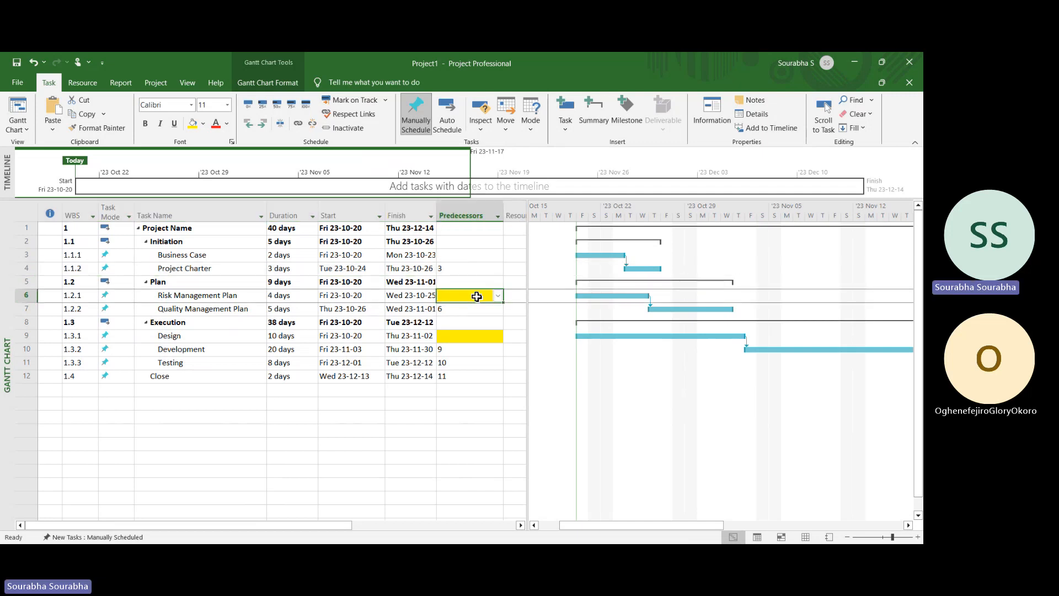
type("4")
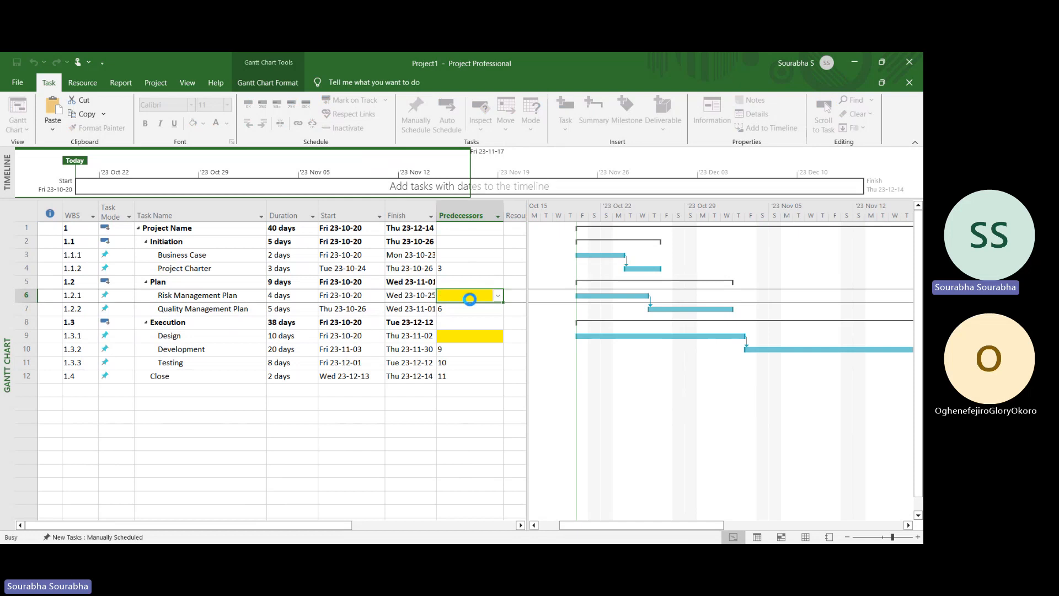
key("Return")
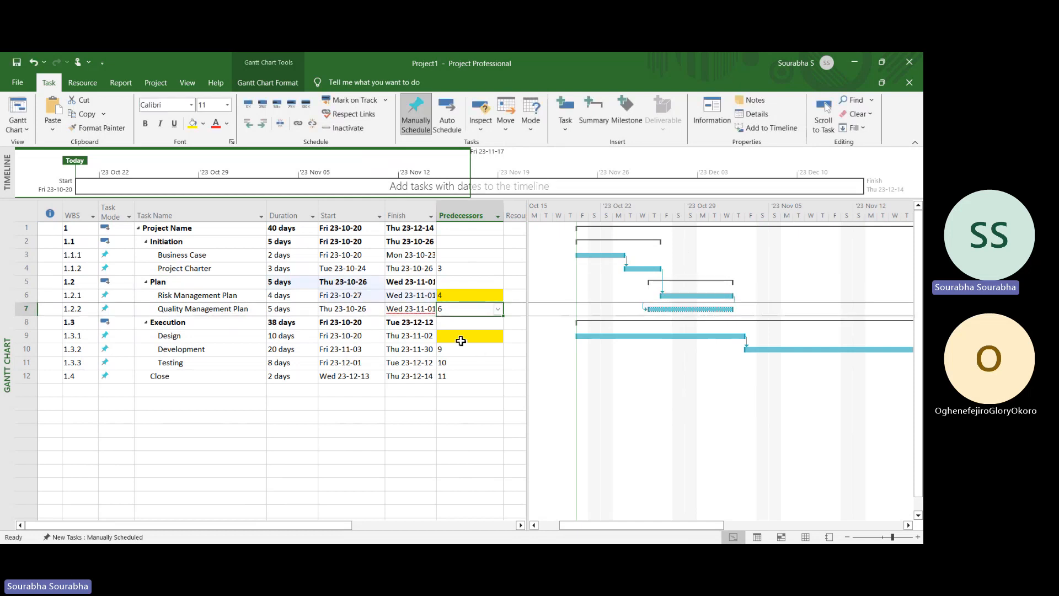
Set the predecessor of Design to task 7, Quality Management Plan
left_click(27, 310)
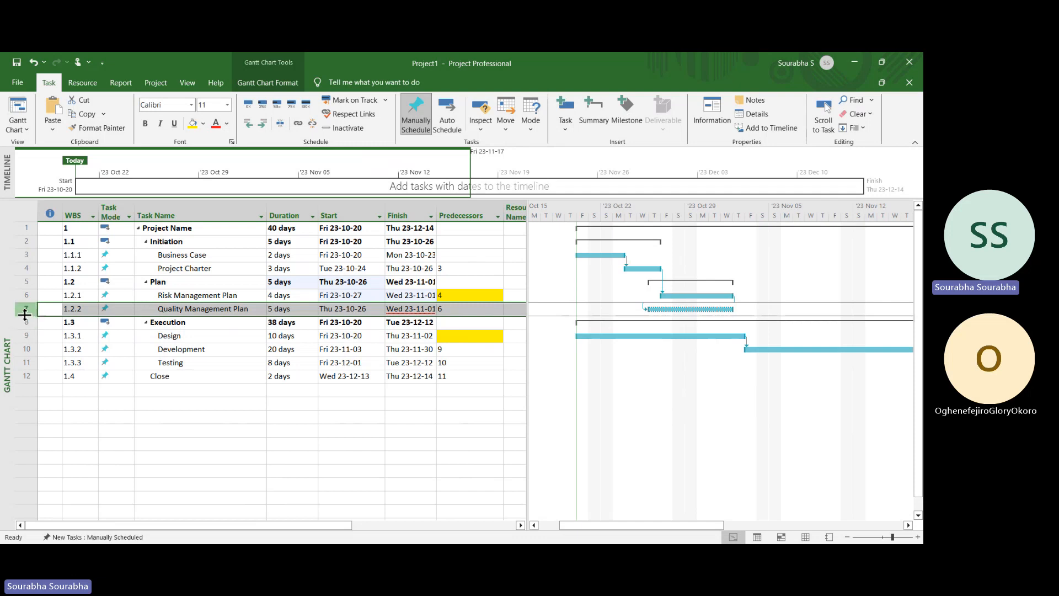
left_click(26, 336)
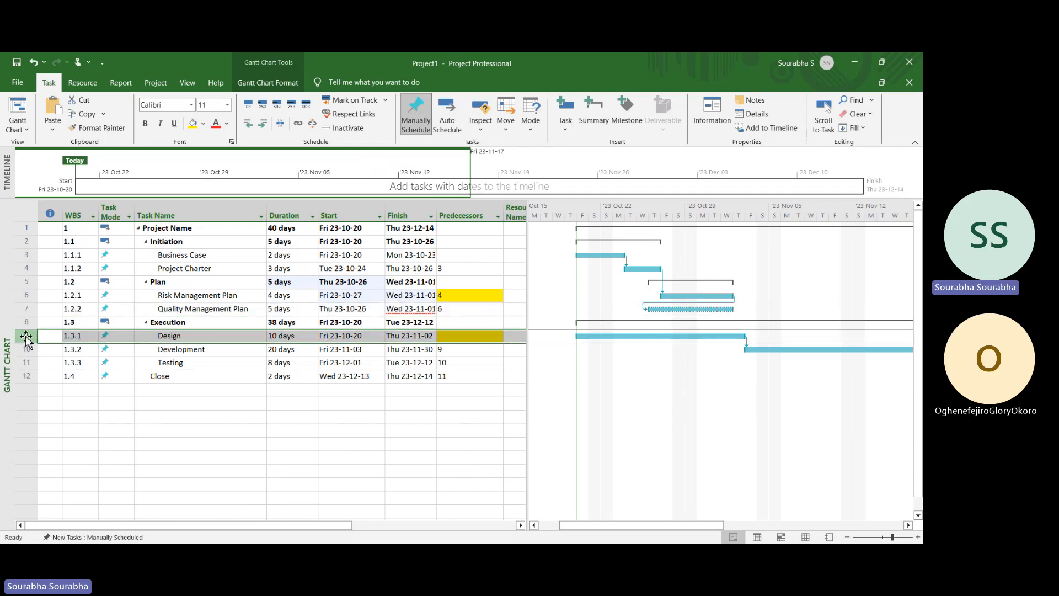
left_click(16, 310)
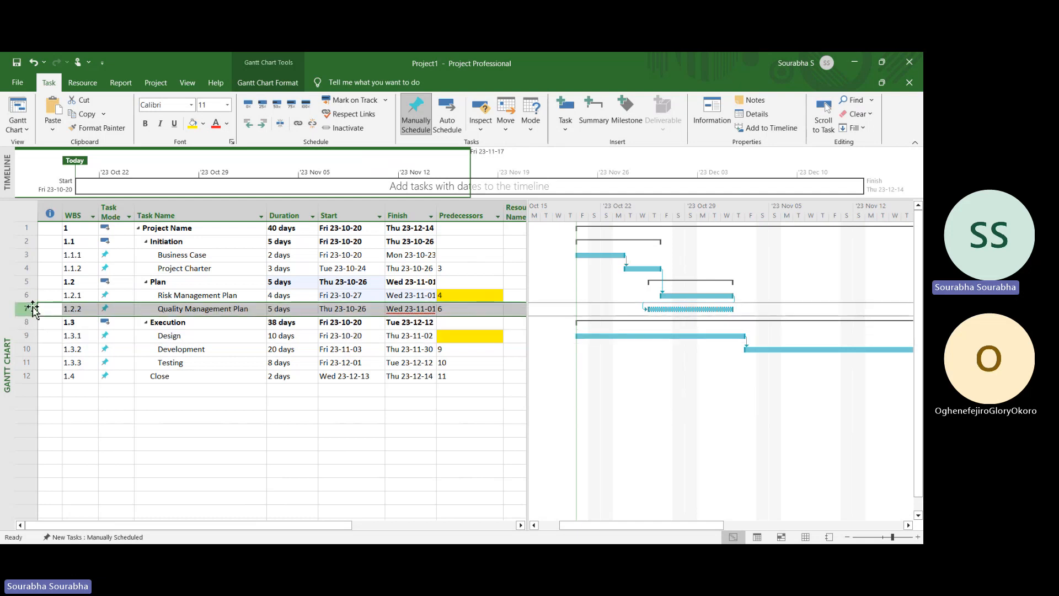
left_click(468, 335)
type("7")
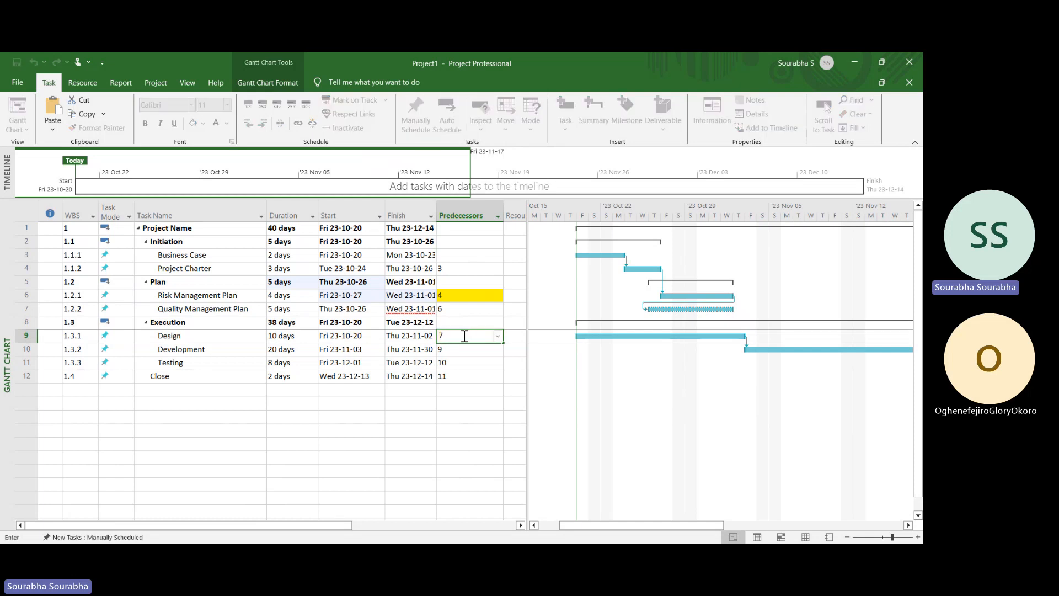
key("Return")
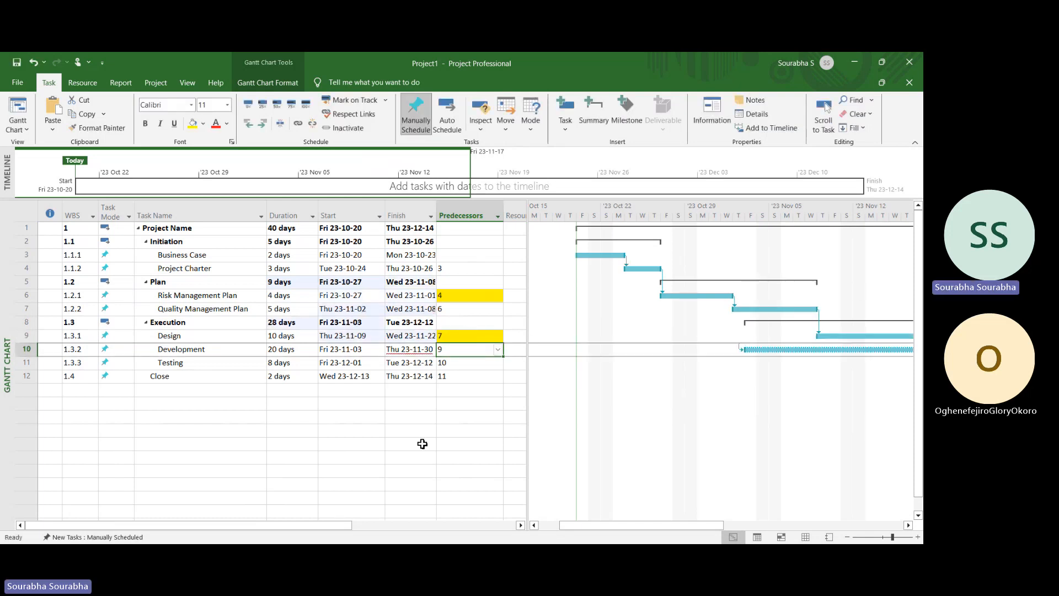
Switch the task mode of all tasks from Manually Scheduled to Auto Schedule
left_click(112, 212)
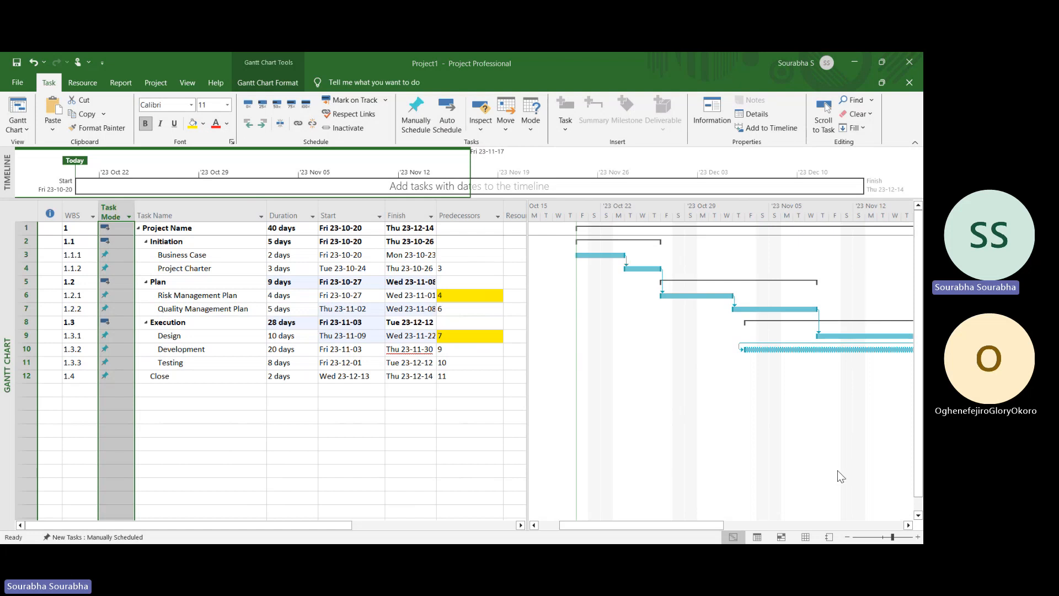
left_click(848, 537)
left_click_drag(694, 525, 720, 524)
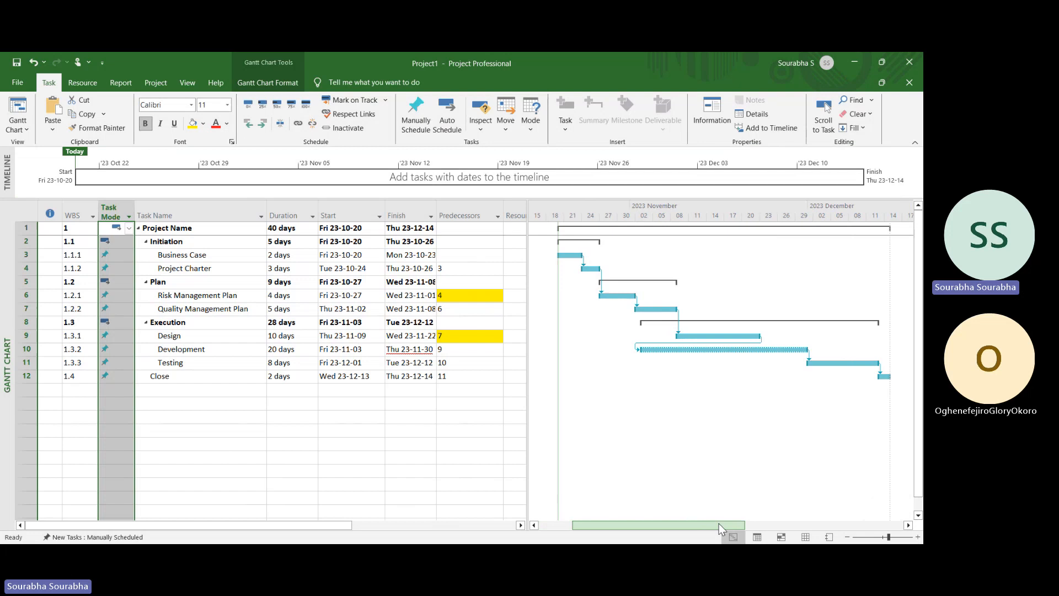
left_click(848, 536)
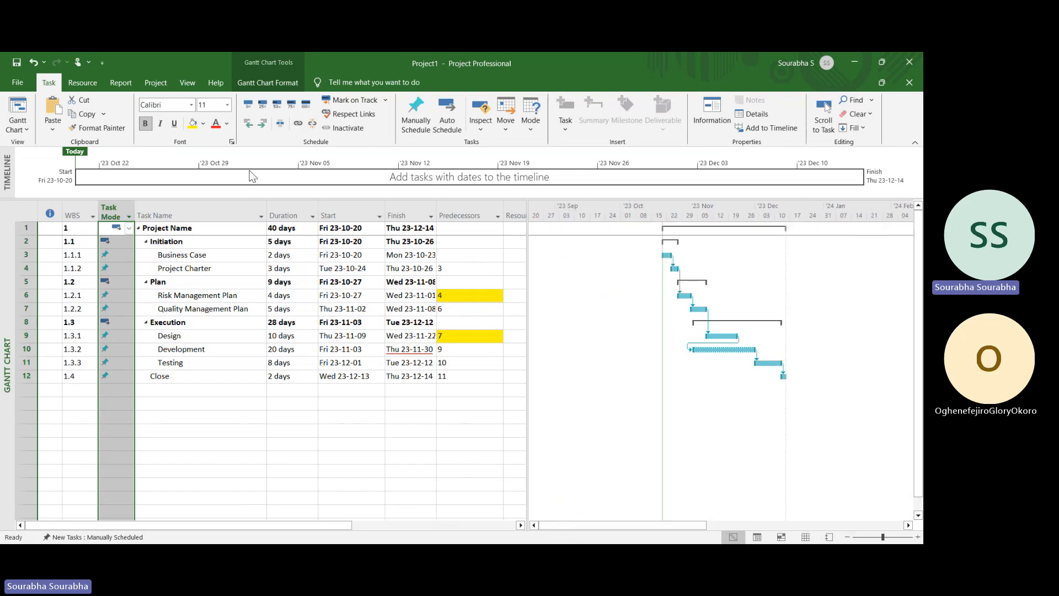
left_click(453, 111)
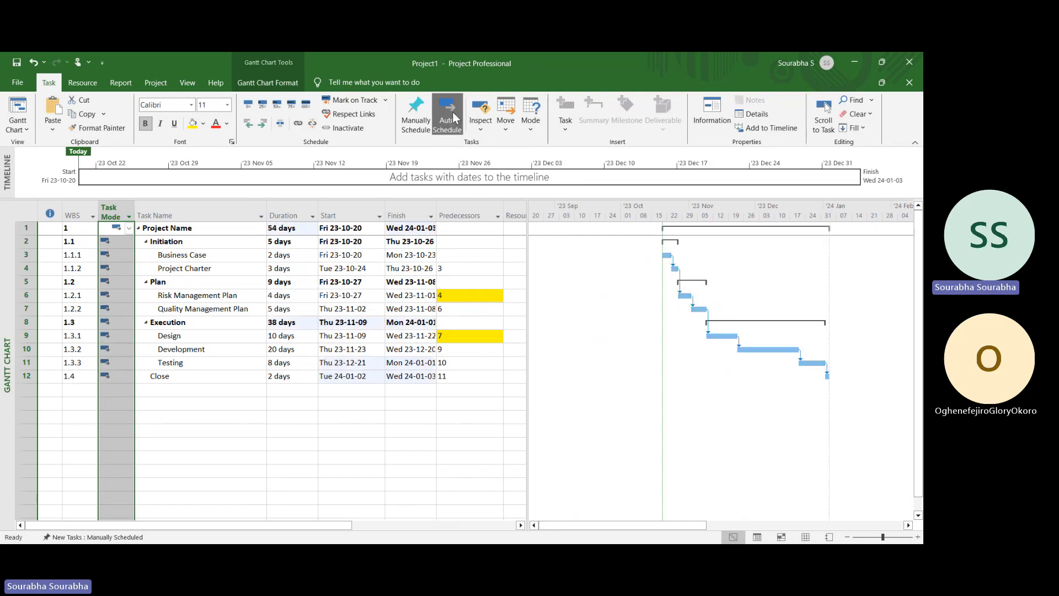
left_click(454, 403)
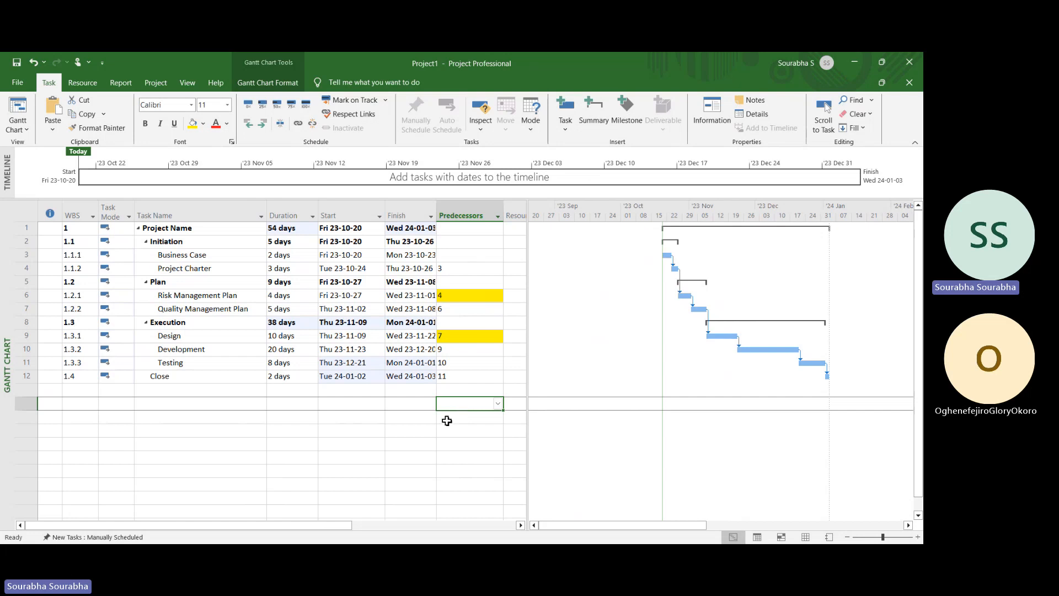
Extend the task table over the Gantt chart to show the full Resource Names column
key("alt+Tab")
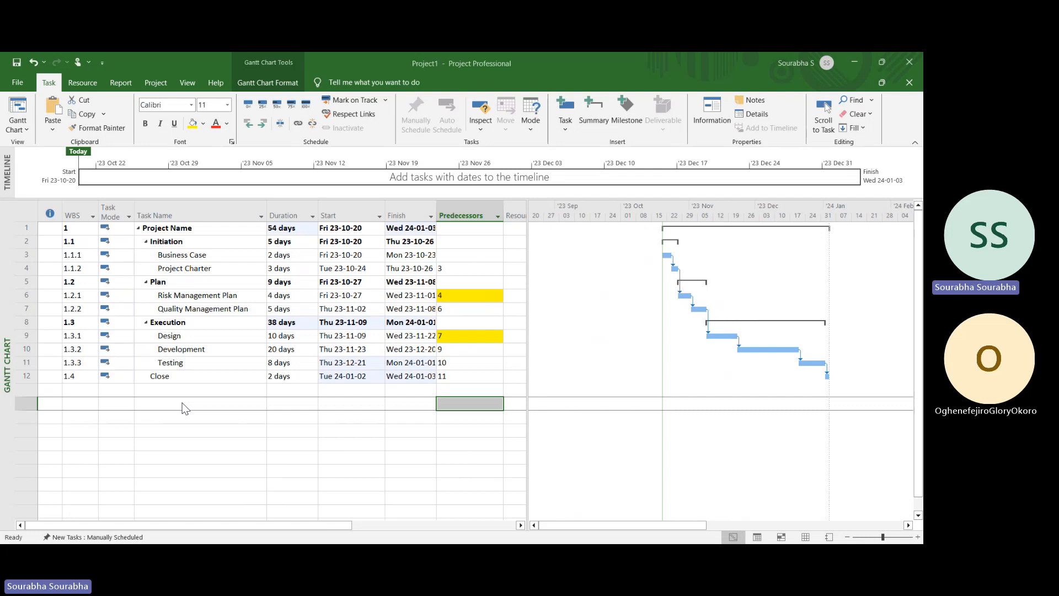
left_click(530, 291)
left_click_drag(525, 295, 633, 296)
left_click(532, 212)
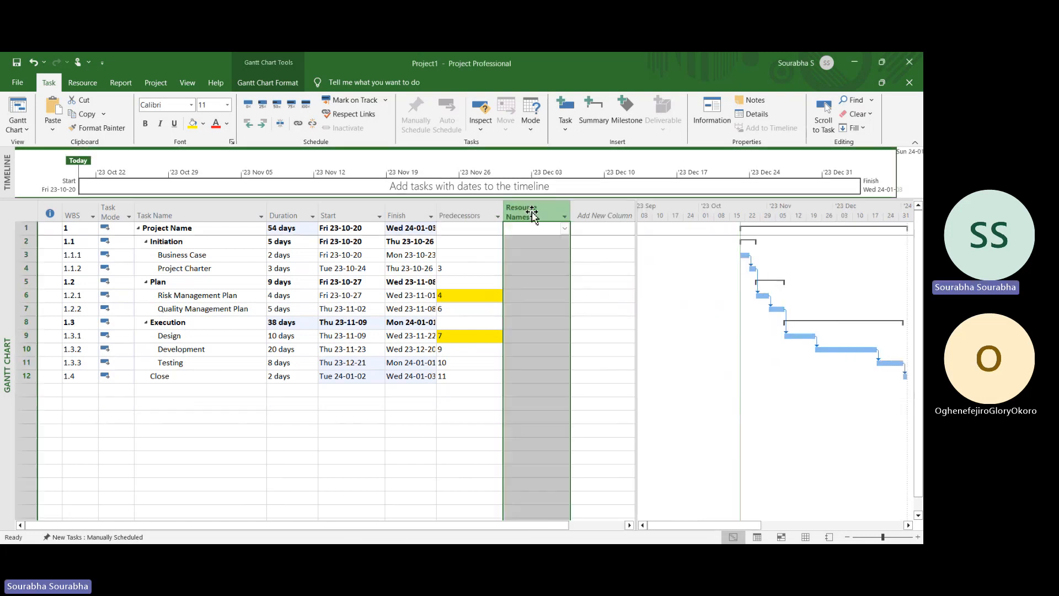
left_click(488, 430)
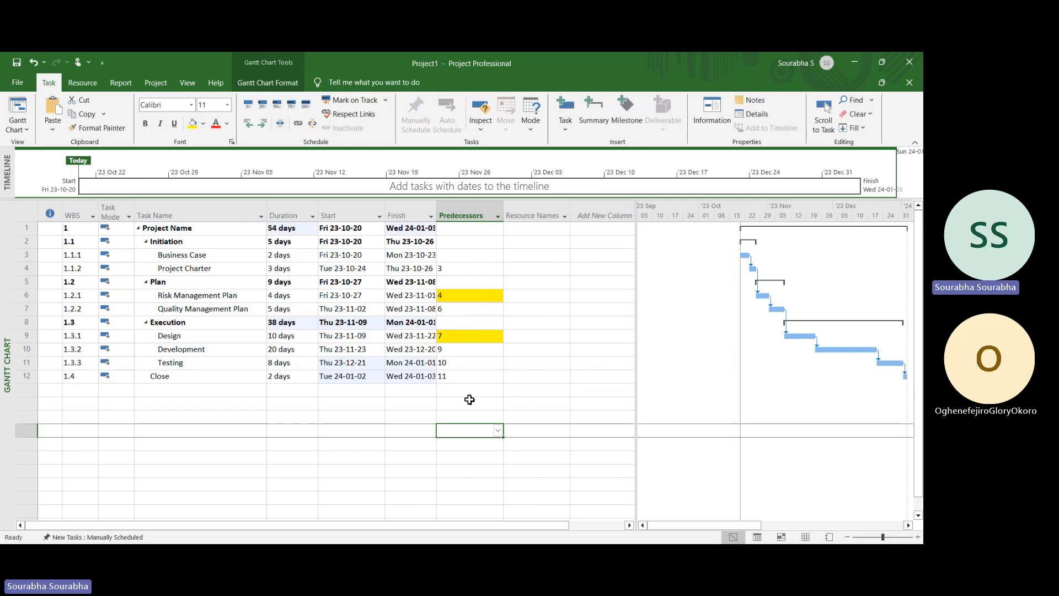